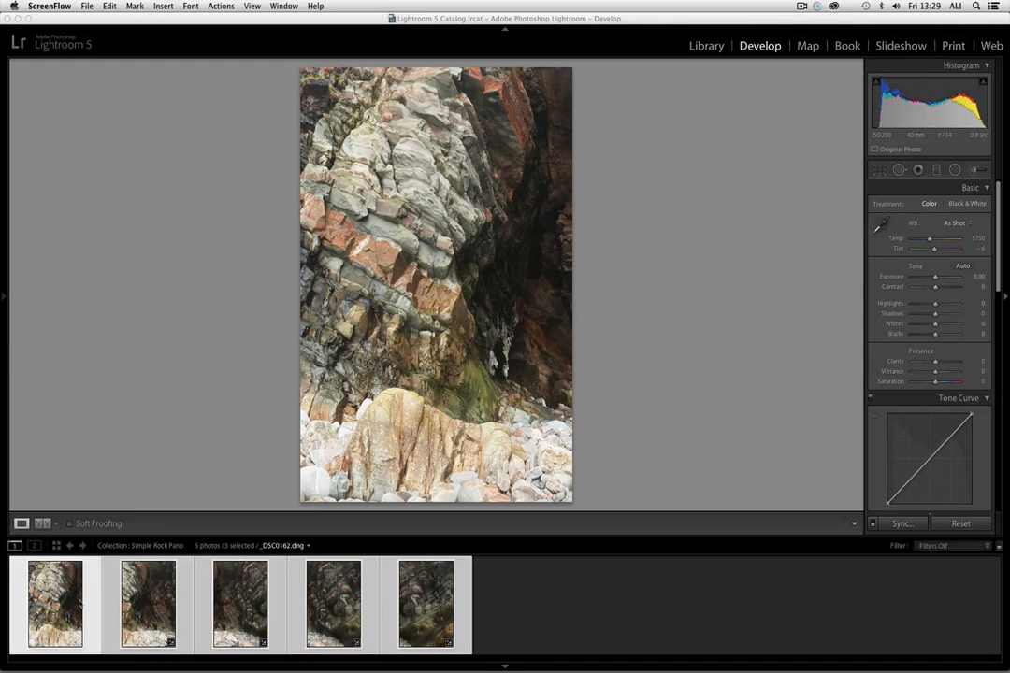
# - Look through the five rock photos of the collection one by one, ending on _DSC0162.dng
pyautogui.click(151, 611)
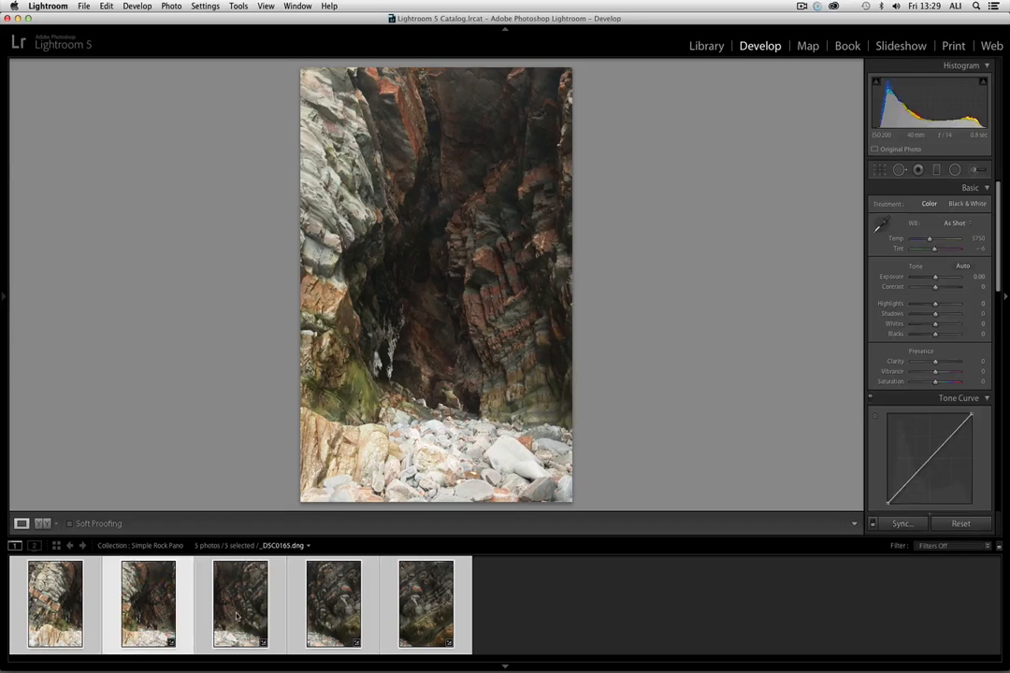
pyautogui.click(239, 608)
pyautogui.click(308, 614)
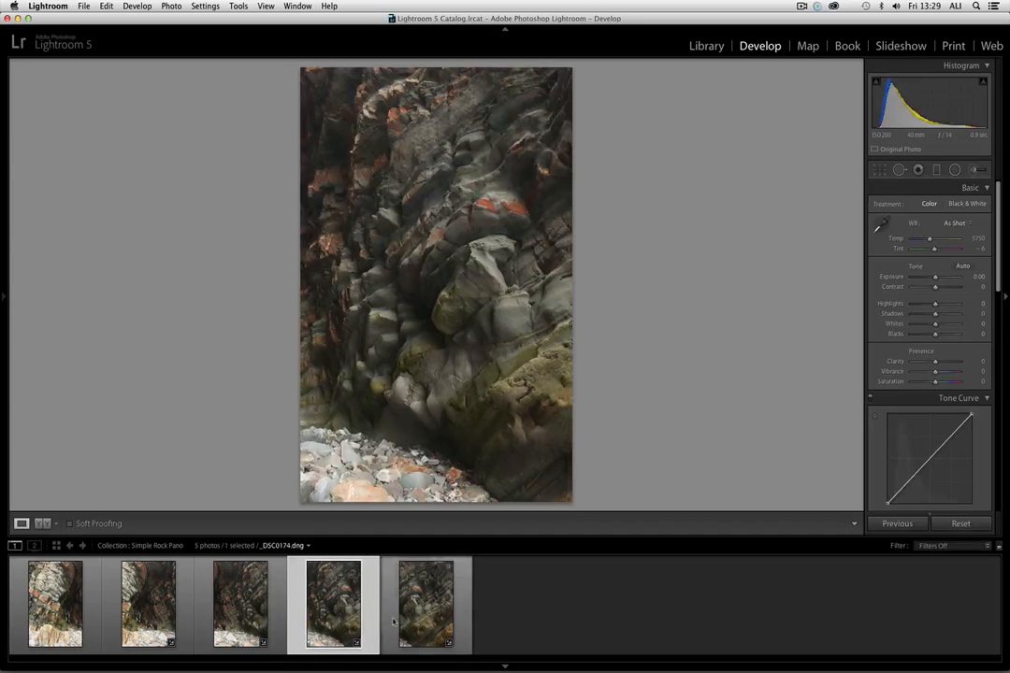
pyautogui.click(390, 612)
pyautogui.click(330, 615)
pyautogui.click(248, 606)
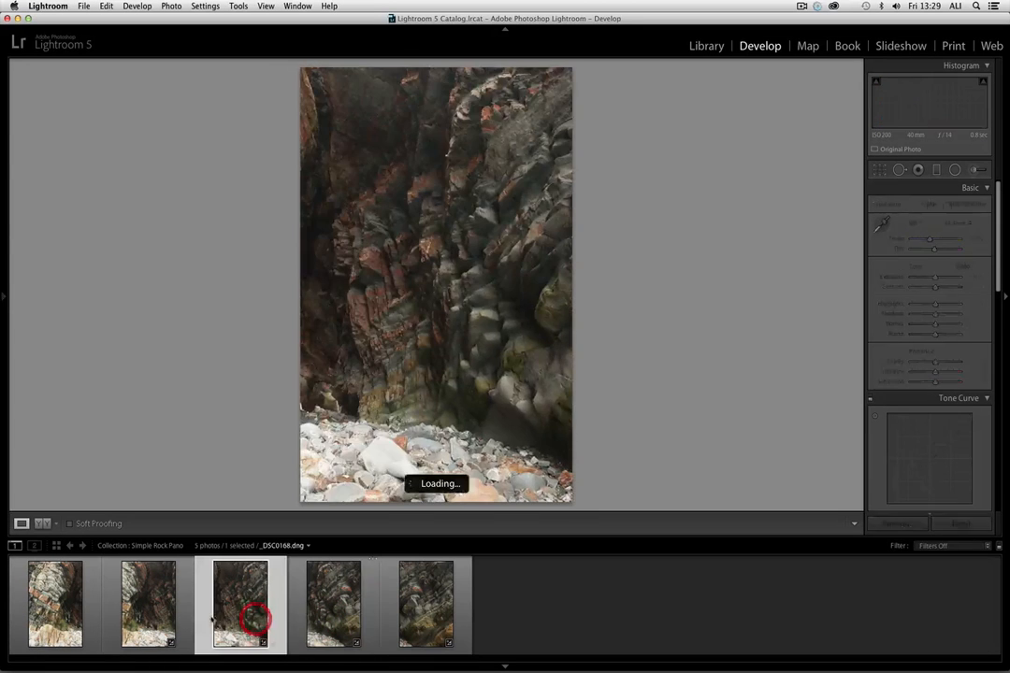
pyautogui.click(157, 608)
pyautogui.click(94, 608)
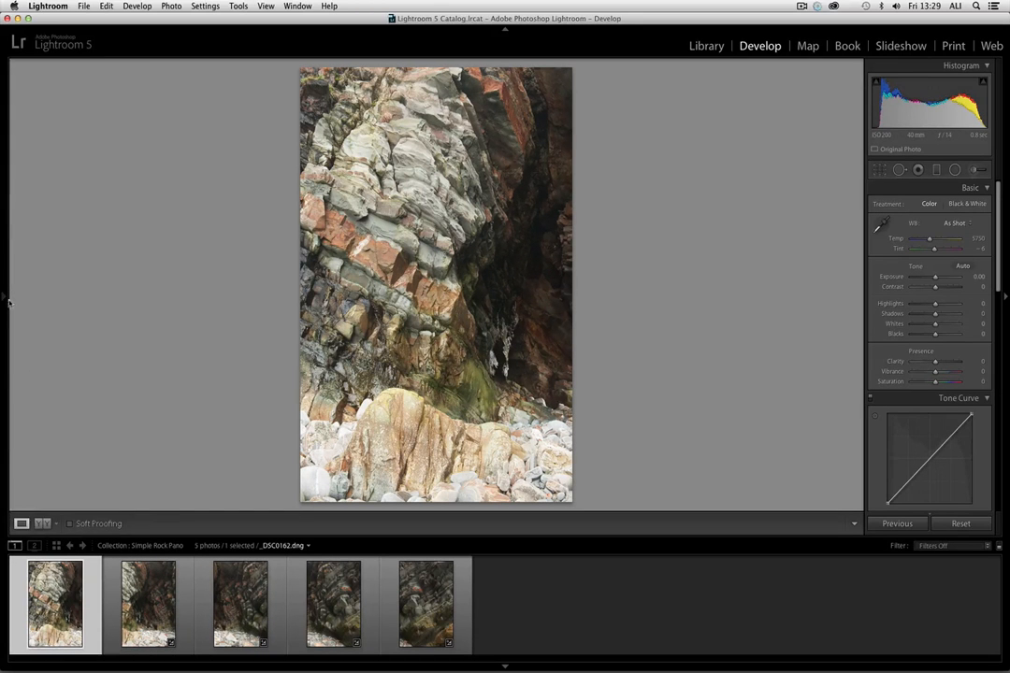
# - Try the Chromatic & Sharpen preset with Shadows -26, Clarity +17, Vibrance +20 and Saturation +18 on _DSC0162.dng, and reset the photo
pyautogui.moveTo(8, 256)
pyautogui.click(78, 319)
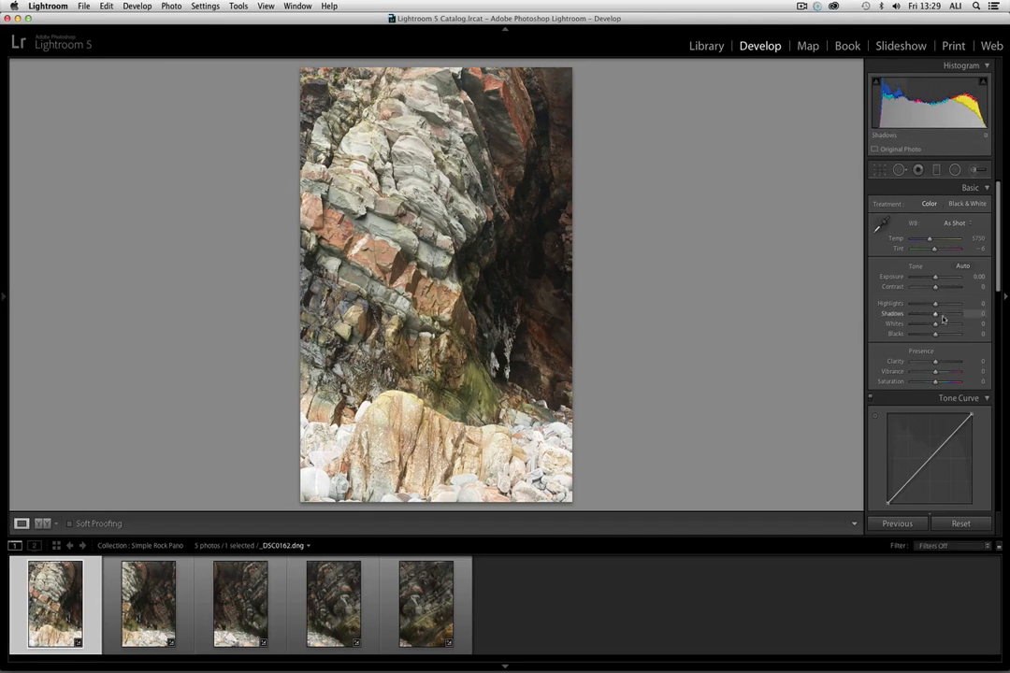
pyautogui.moveTo(935, 315); pyautogui.dragTo(928, 316)
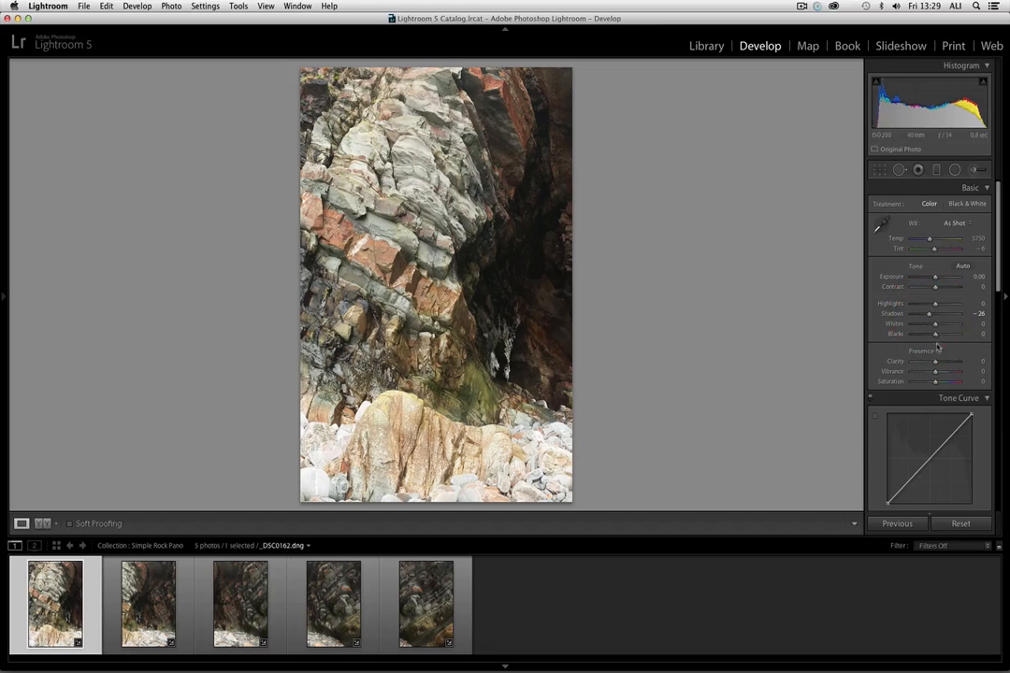
pyautogui.moveTo(935, 363); pyautogui.dragTo(940, 382)
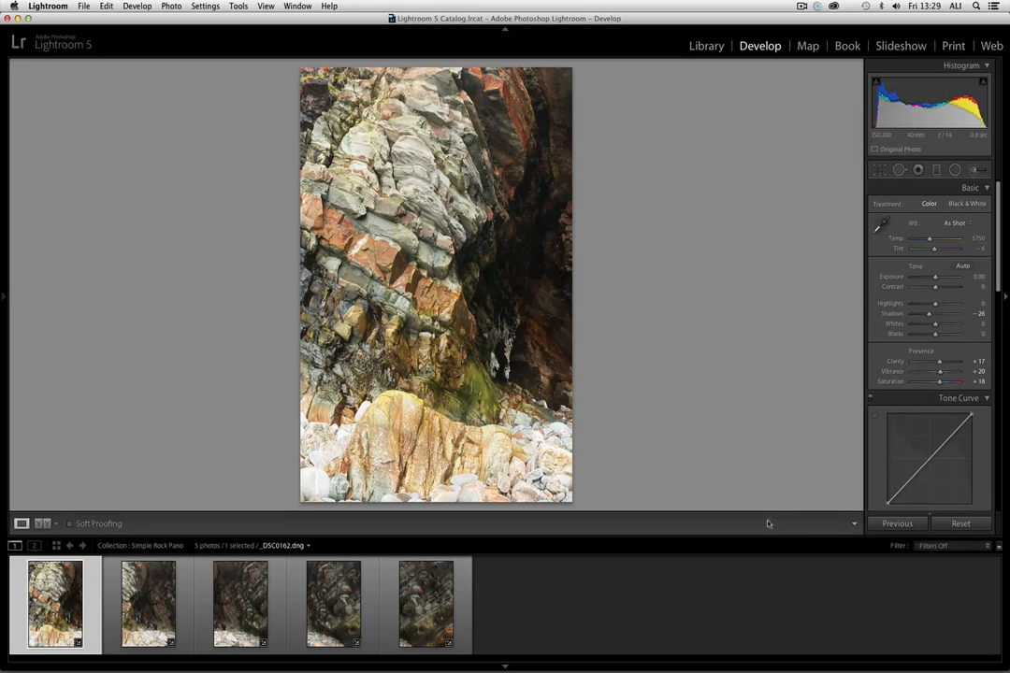
pyautogui.click(958, 524)
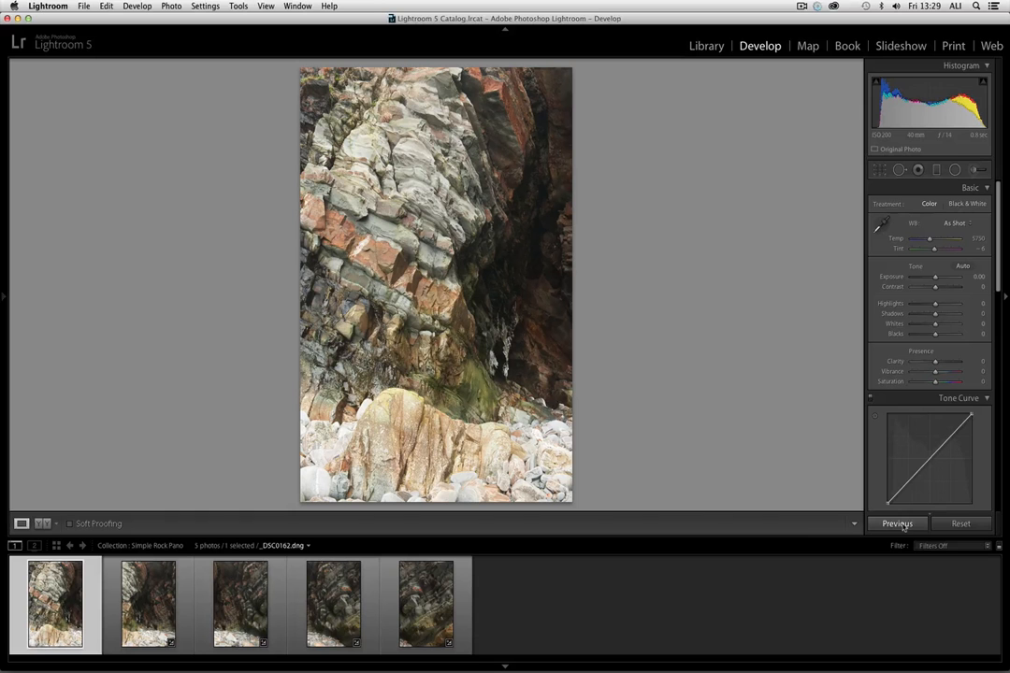
# - Apply the Chromatic & Sharpen preset to _DSC0162.dng and set Highlights +34, Shadows -38, Whites +3, Clarity +19, Vibrance +13, Saturation +22
pyautogui.moveTo(4, 298)
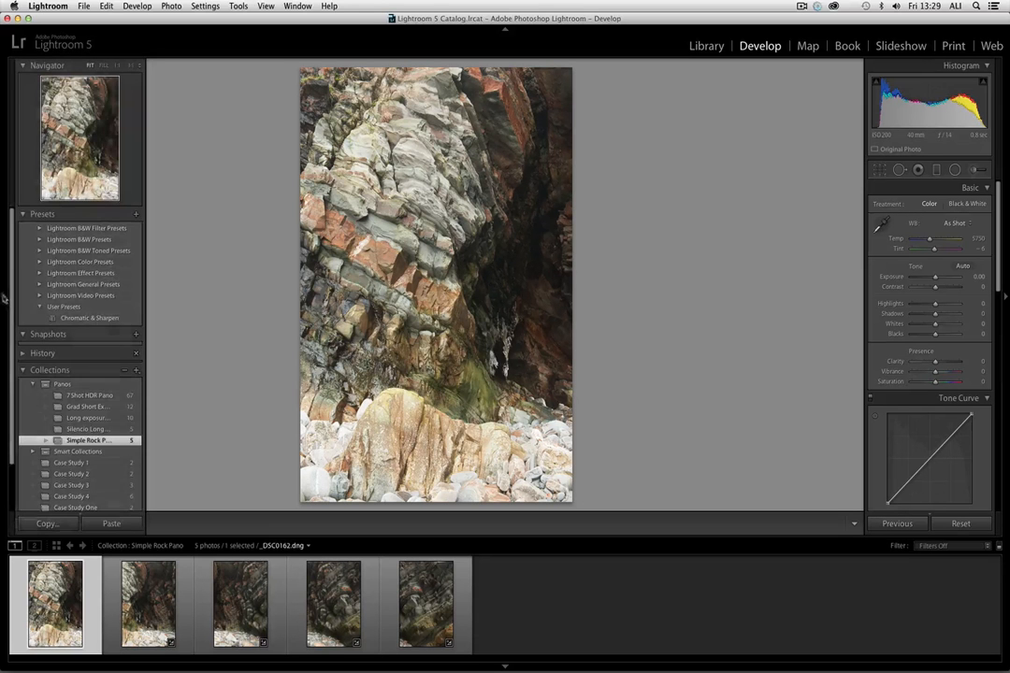
pyautogui.click(94, 318)
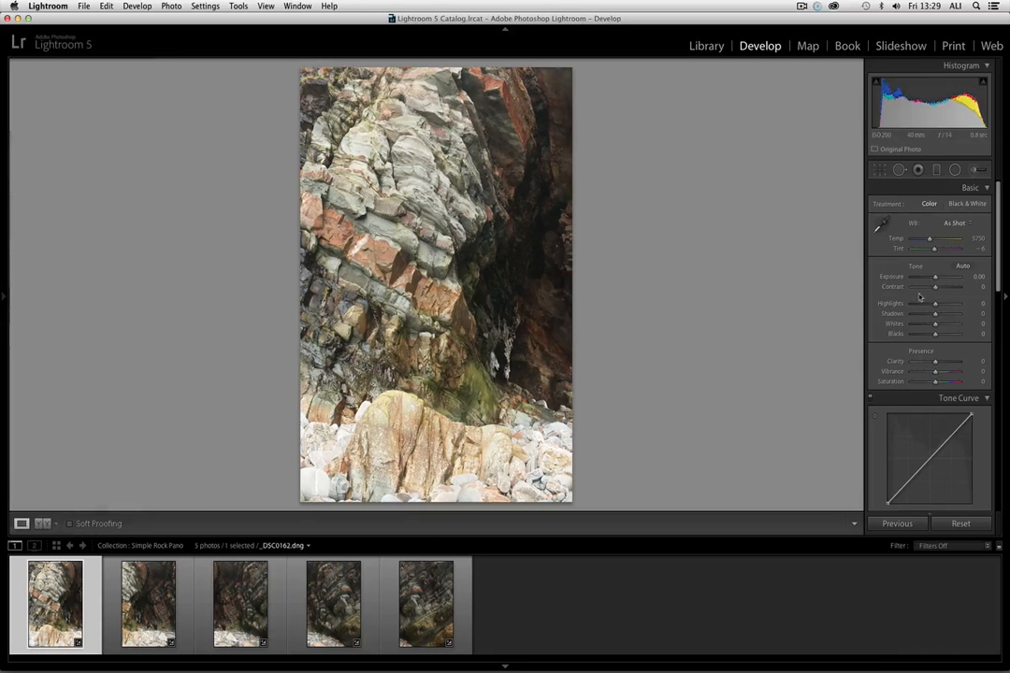
pyautogui.moveTo(935, 304); pyautogui.dragTo(940, 382)
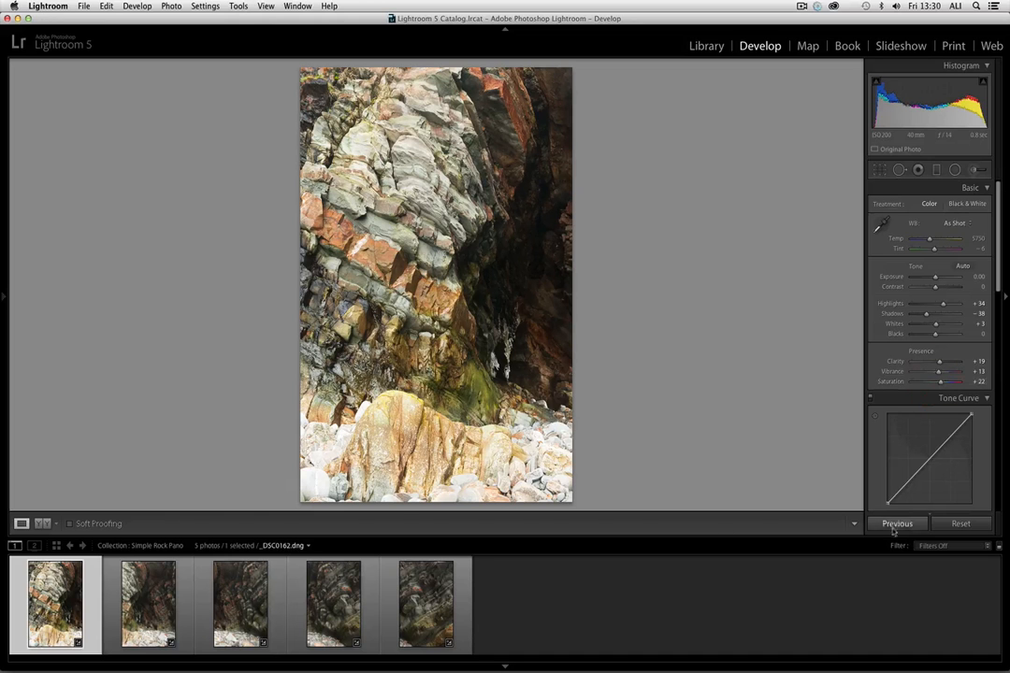
# - Select all five photos and synchronize all develop settings from _DSC0162.dng to the others
pyautogui.keyDown('shift'); pyautogui.click(423, 595); pyautogui.keyUp('shift')
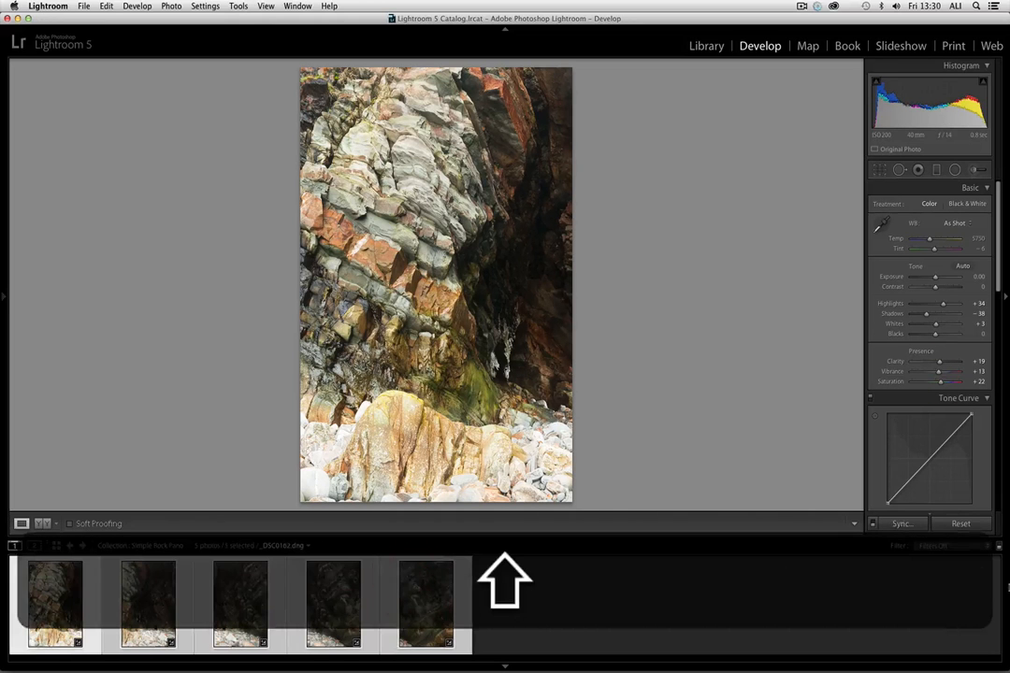
pyautogui.click(902, 523)
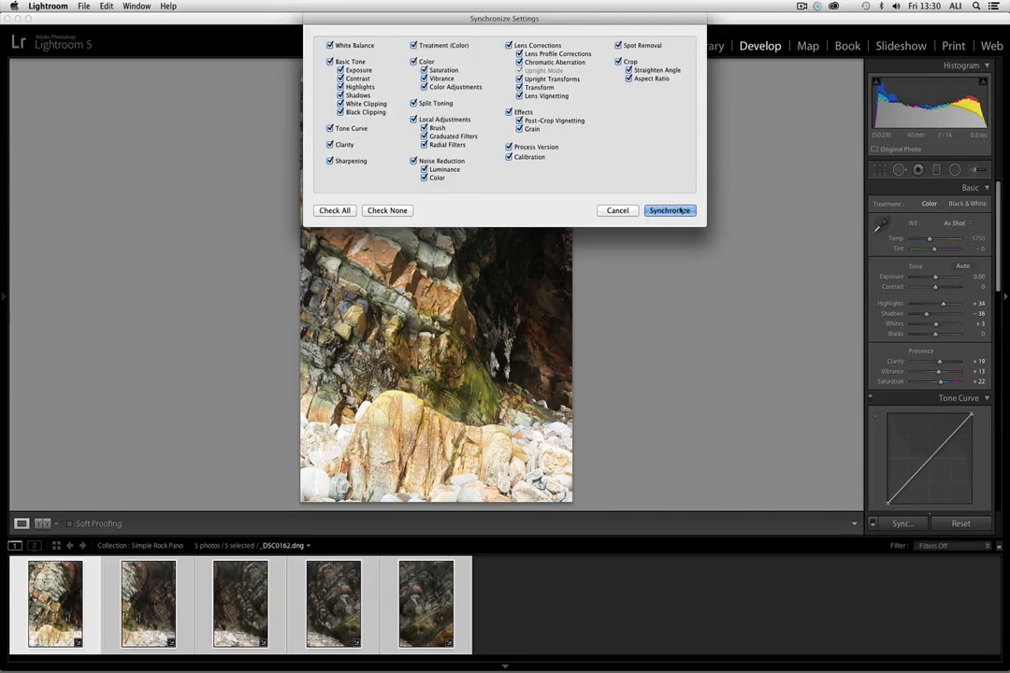
pyautogui.click(670, 210)
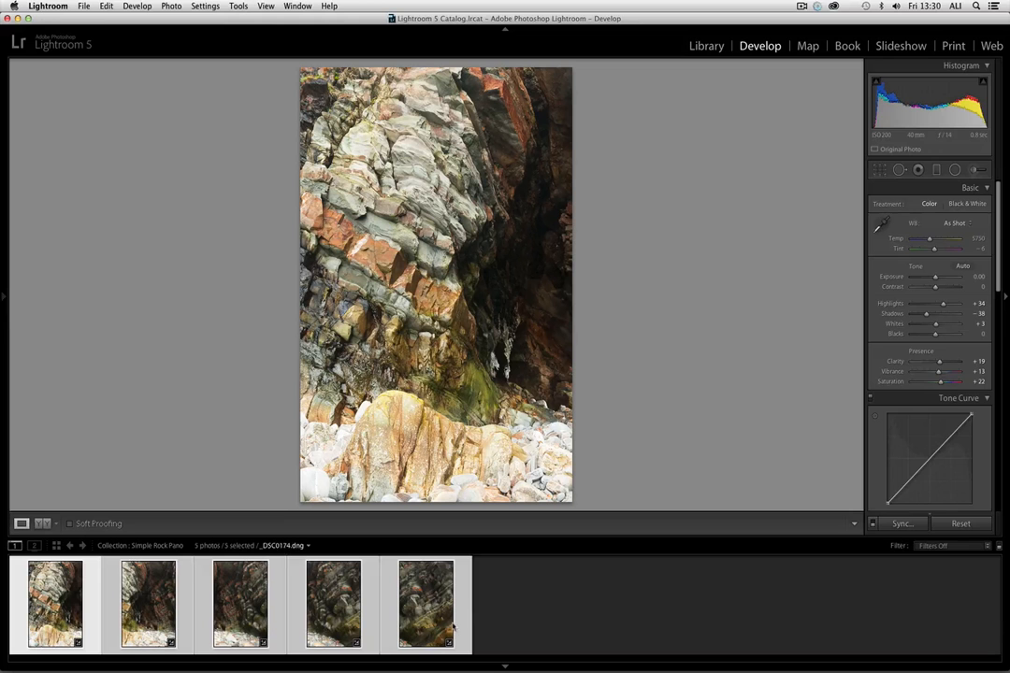
# - Send the five selected photos to Photoshop with Merge to Panorama
pyautogui.rightClick(238, 595)
pyautogui.moveTo(329, 431)
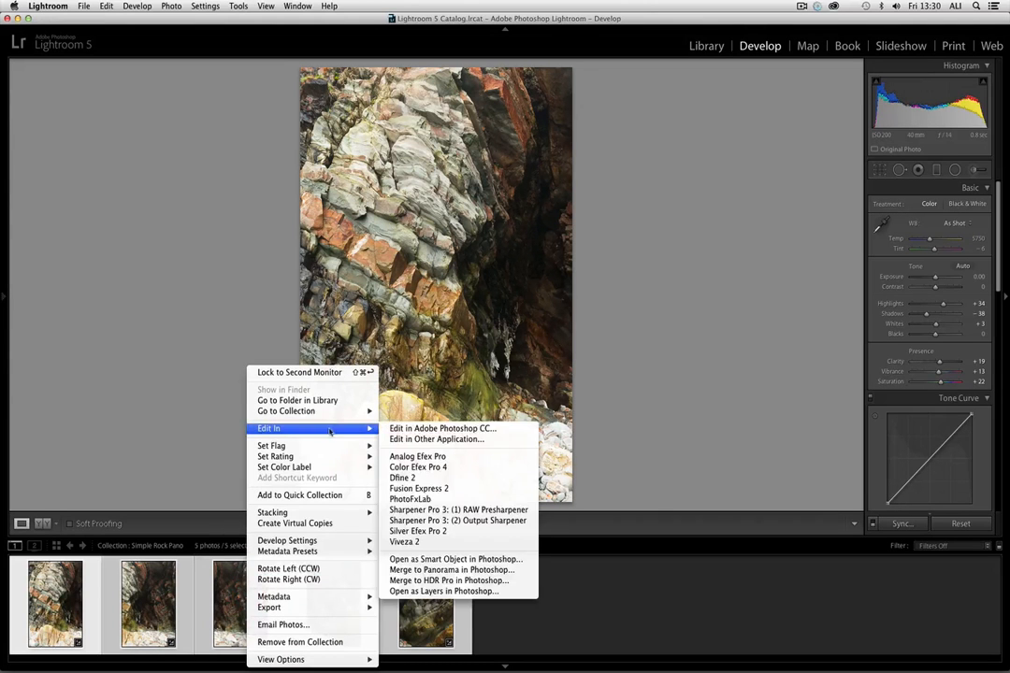
pyautogui.click(408, 570)
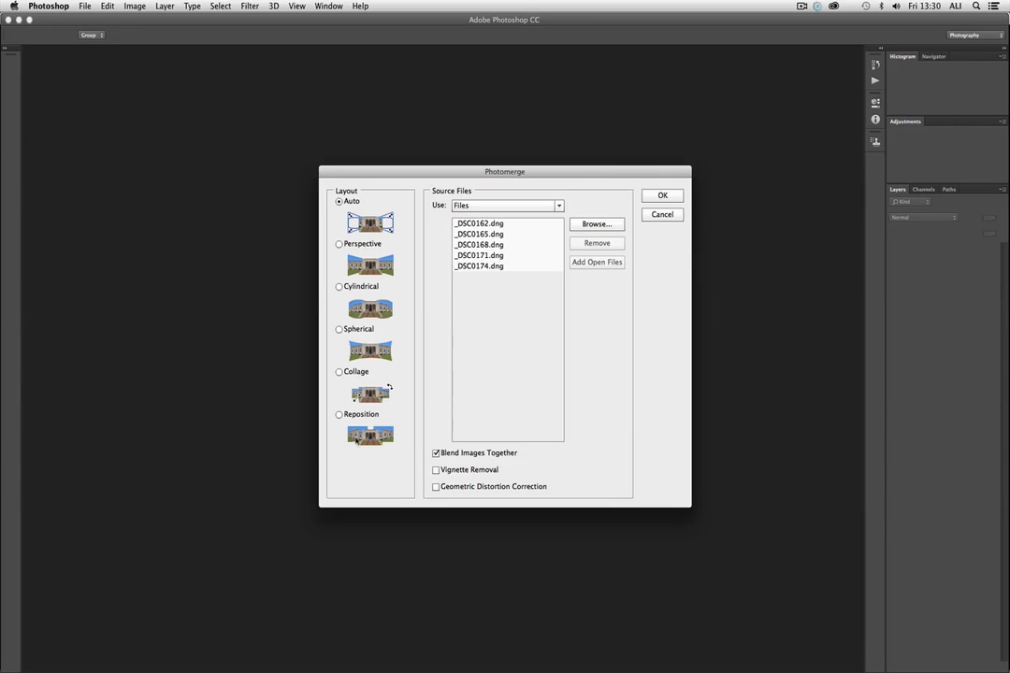
# - Run Photomerge on the five source files with the Auto layout and Blend Images Together enabled
pyautogui.click(340, 286)
pyautogui.click(339, 244)
pyautogui.click(338, 329)
pyautogui.click(340, 202)
pyautogui.click(467, 223)
pyautogui.click(491, 256)
pyautogui.click(502, 268)
pyautogui.click(653, 194)
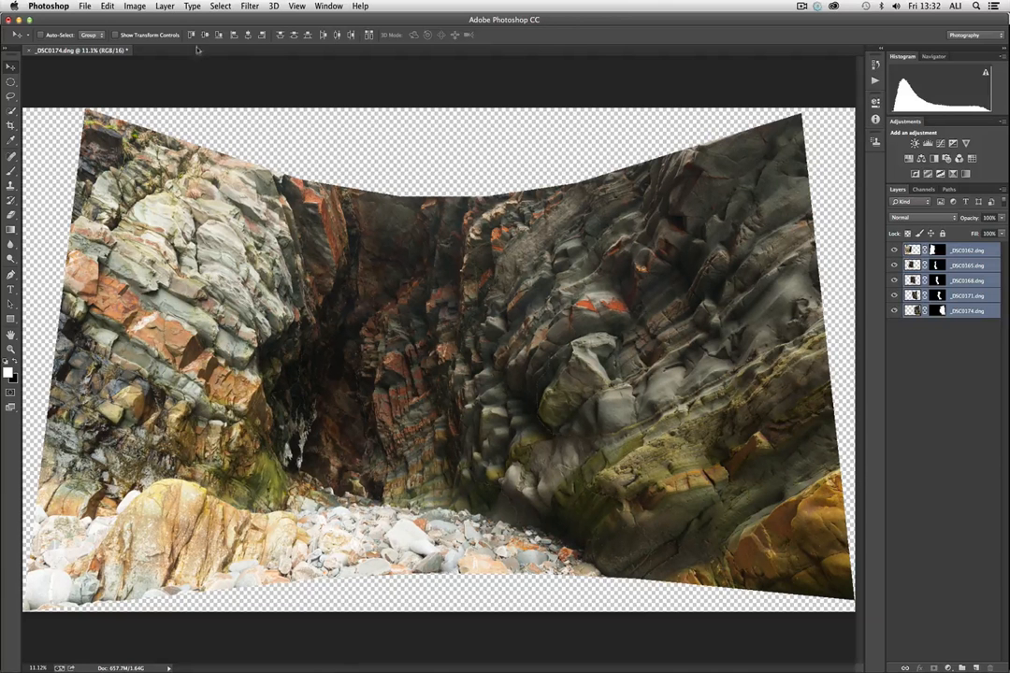
# - Flatten the five masked panorama layers into a single background layer
pyautogui.click(164, 6)
pyautogui.click(192, 404)
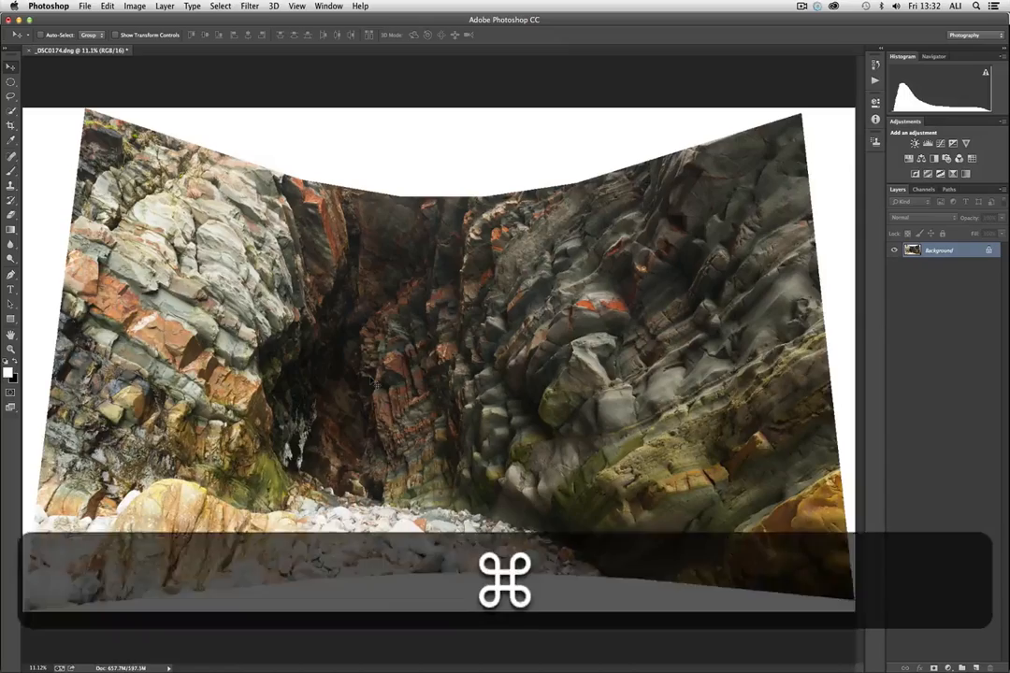
# - Examine the flattened panorama up close from side to side for stitching errors between the merged photos
pyautogui.press('super+equal')
pyautogui.press('super+equal')
pyautogui.press('super+equal')
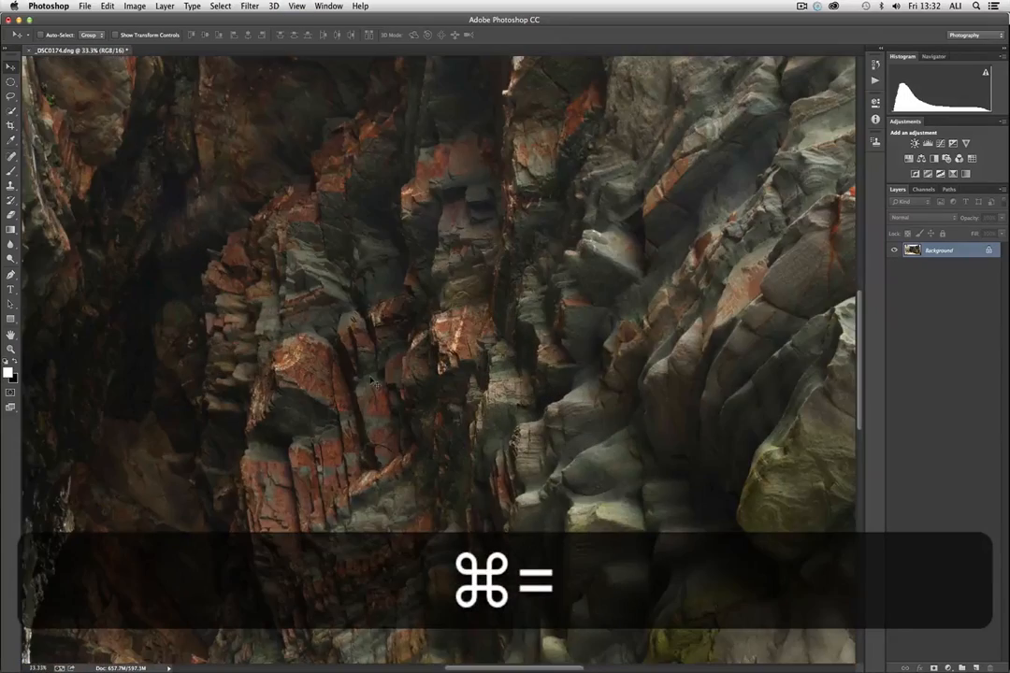
pyautogui.hscroll(-10, 372, 382)
pyautogui.hscroll(6, 372, 382)
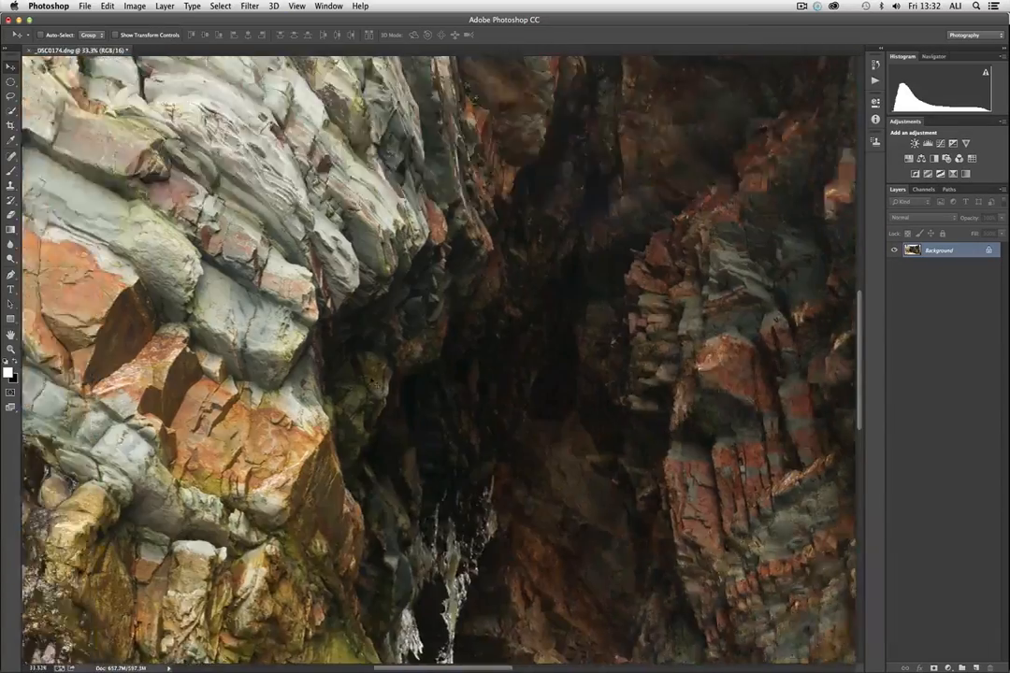
pyautogui.hscroll(10, 372, 382)
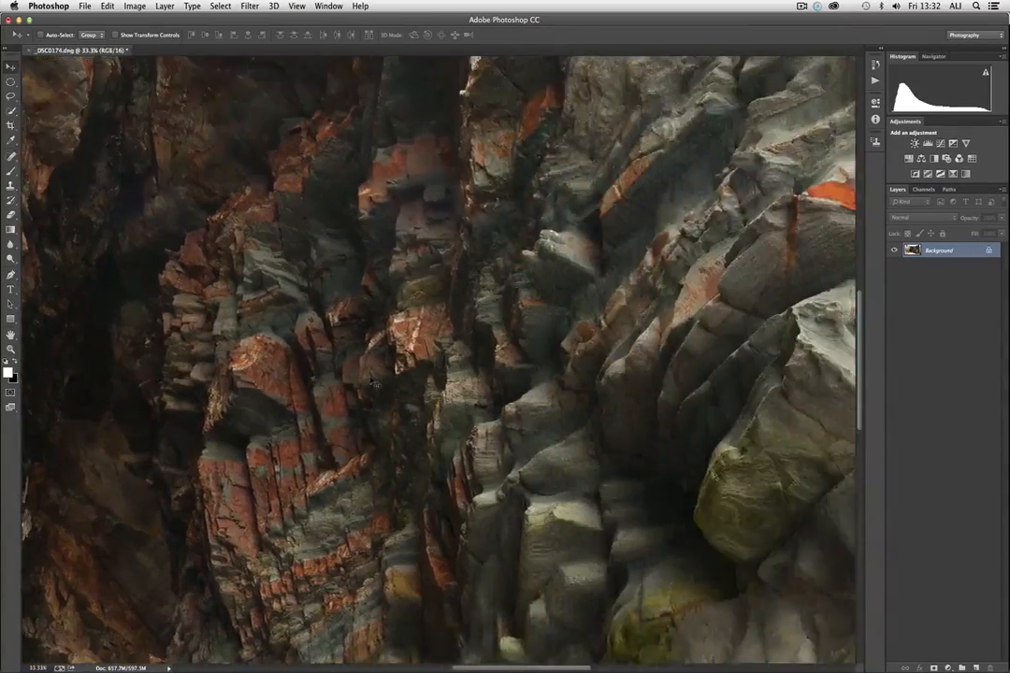
pyautogui.hscroll(10, 374, 383)
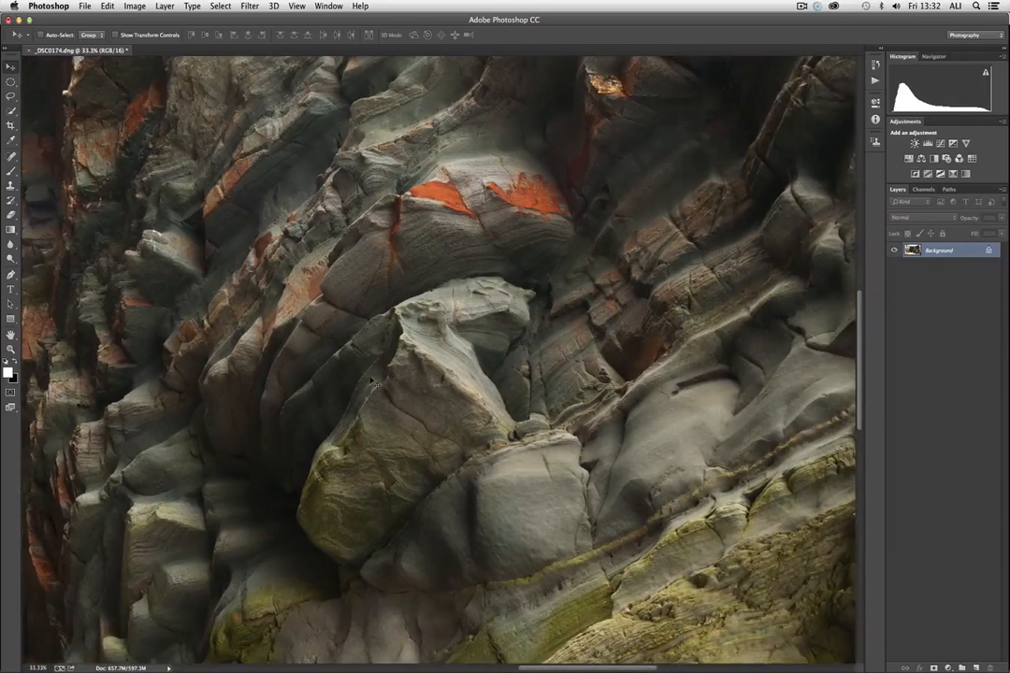
pyautogui.hscroll(4, 374, 383)
pyautogui.hscroll(-10, 374, 383)
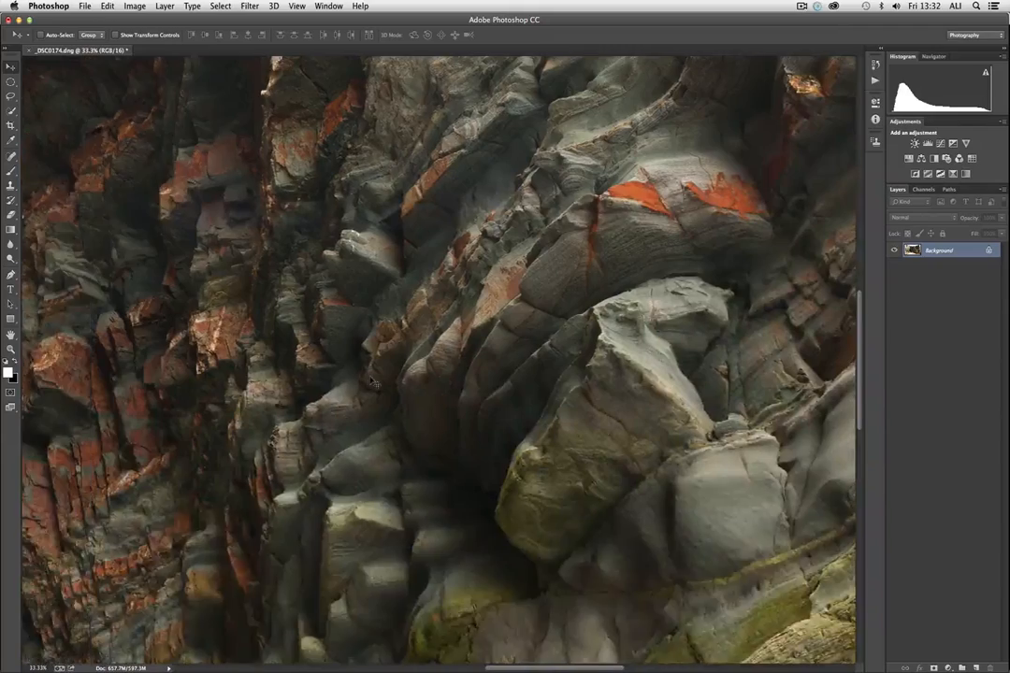
pyautogui.press('super+minus')
pyautogui.press('super+minus')
pyautogui.press('super+minus')
pyautogui.press('super+minus')
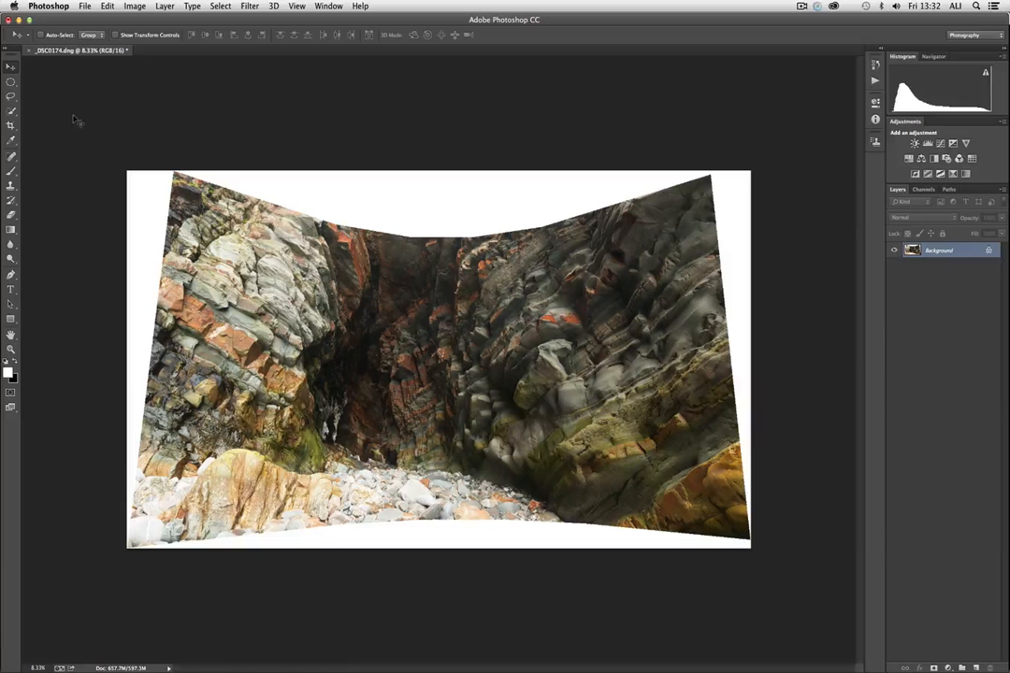
# - Try cropping the panorama on all four sides to remove the white borders, and undo the crop
pyautogui.click(10, 125)
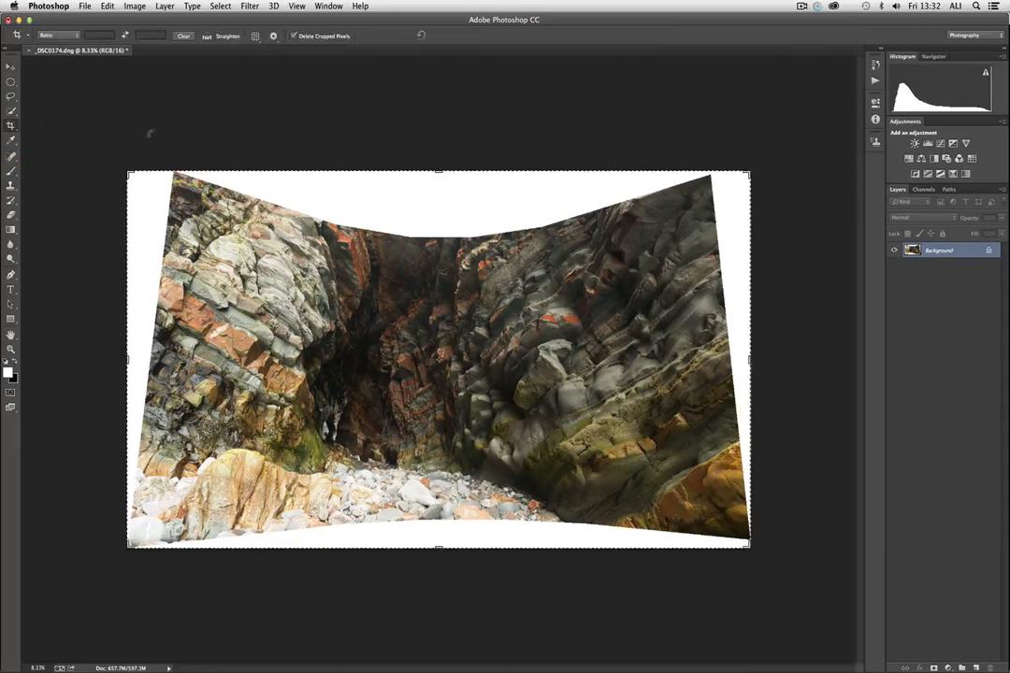
pyautogui.moveTo(437, 173); pyautogui.dragTo(436, 208)
pyautogui.moveTo(435, 508); pyautogui.dragTo(439, 498)
pyautogui.moveTo(128, 360); pyautogui.dragTo(148, 354)
pyautogui.moveTo(730, 369); pyautogui.dragTo(711, 360)
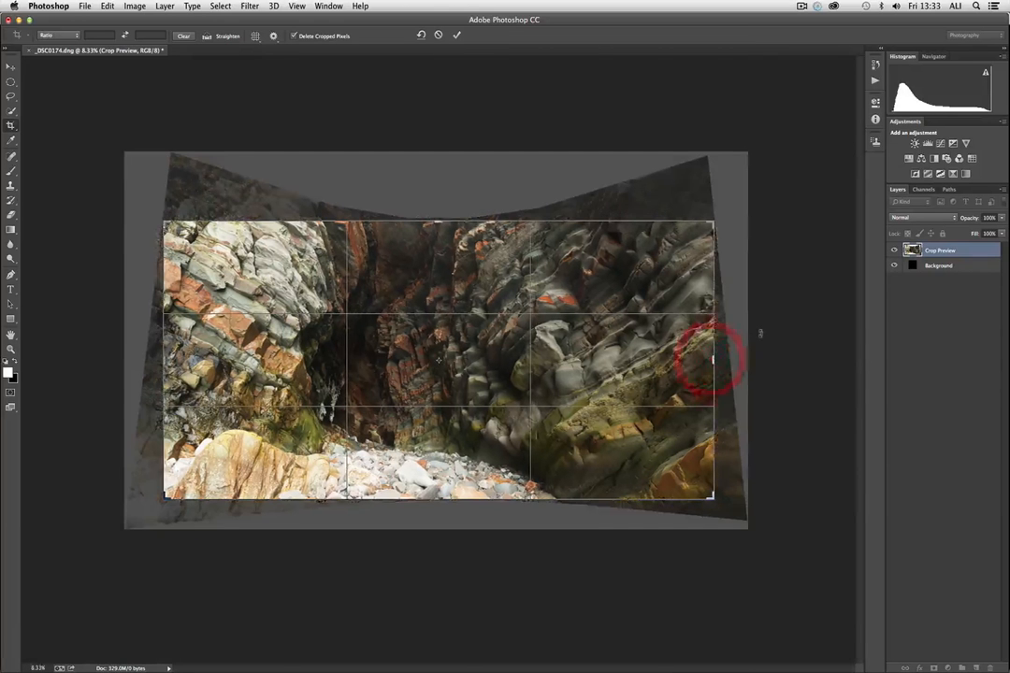
pyautogui.press('Return')
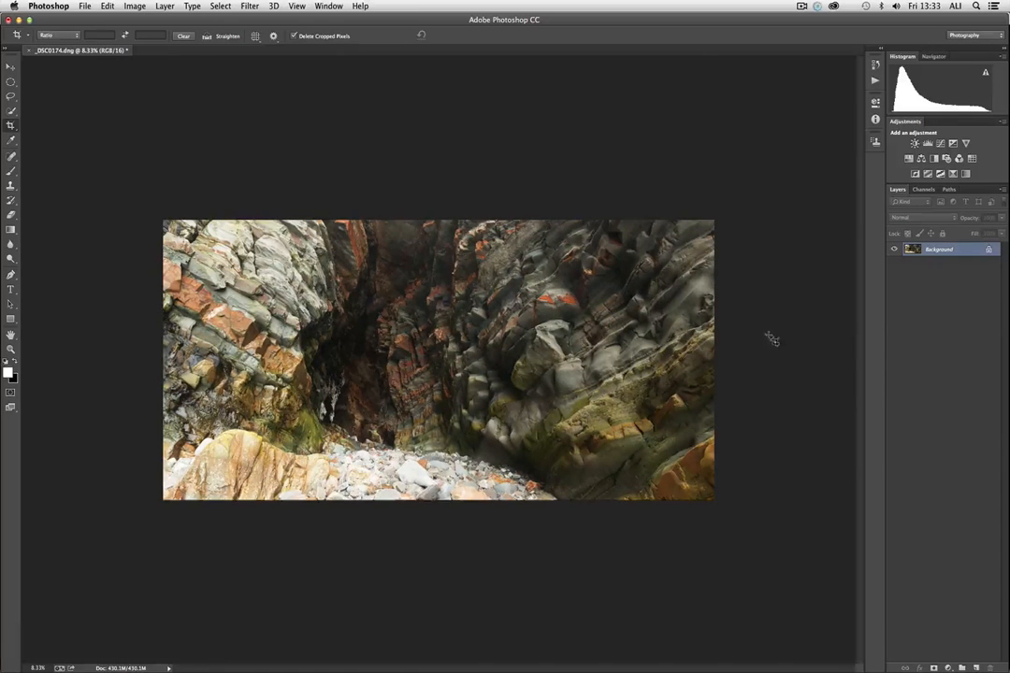
pyautogui.press('super+equal')
pyautogui.press('super+minus')
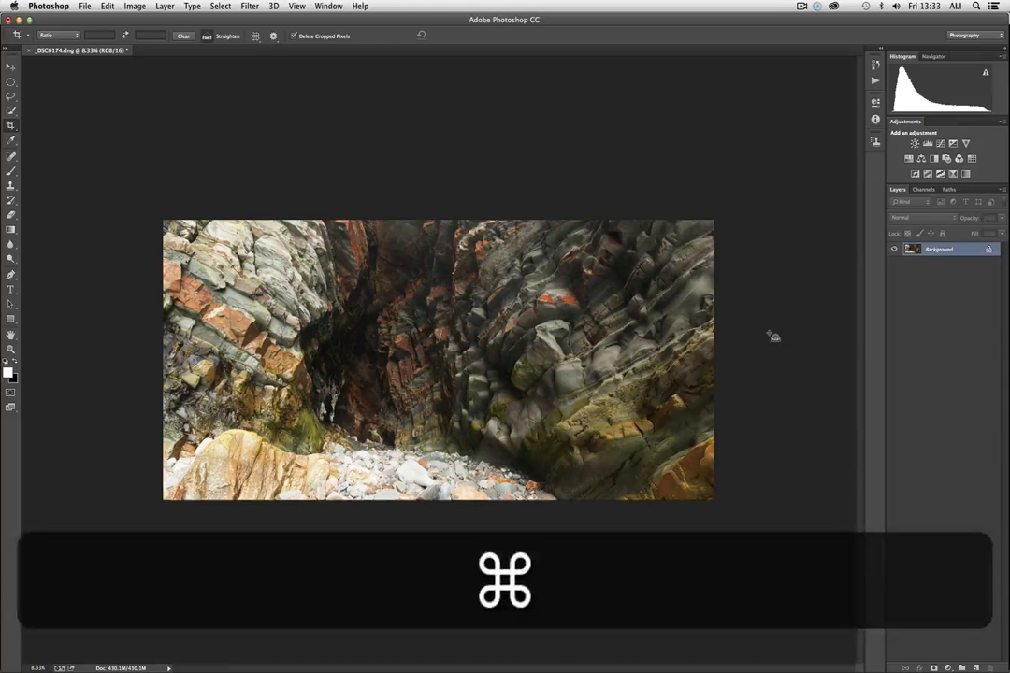
pyautogui.press('super+z')
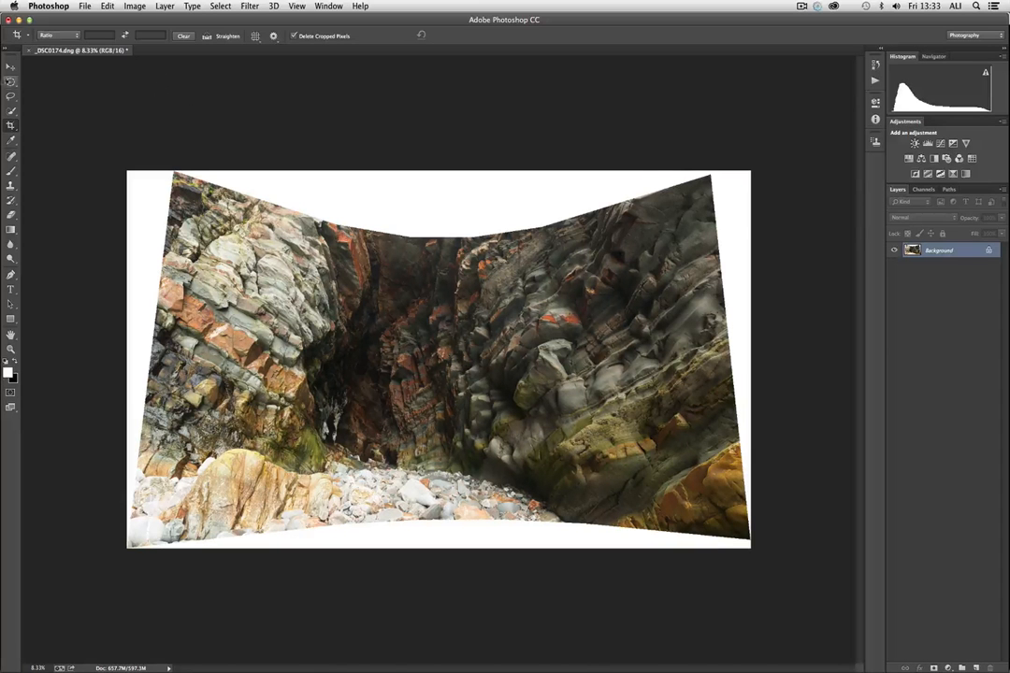
# - Select the whole panorama and start a Distort transform, stretching both upper corners outward beyond the canvas
pyautogui.click(10, 66)
pyautogui.press('super+a')
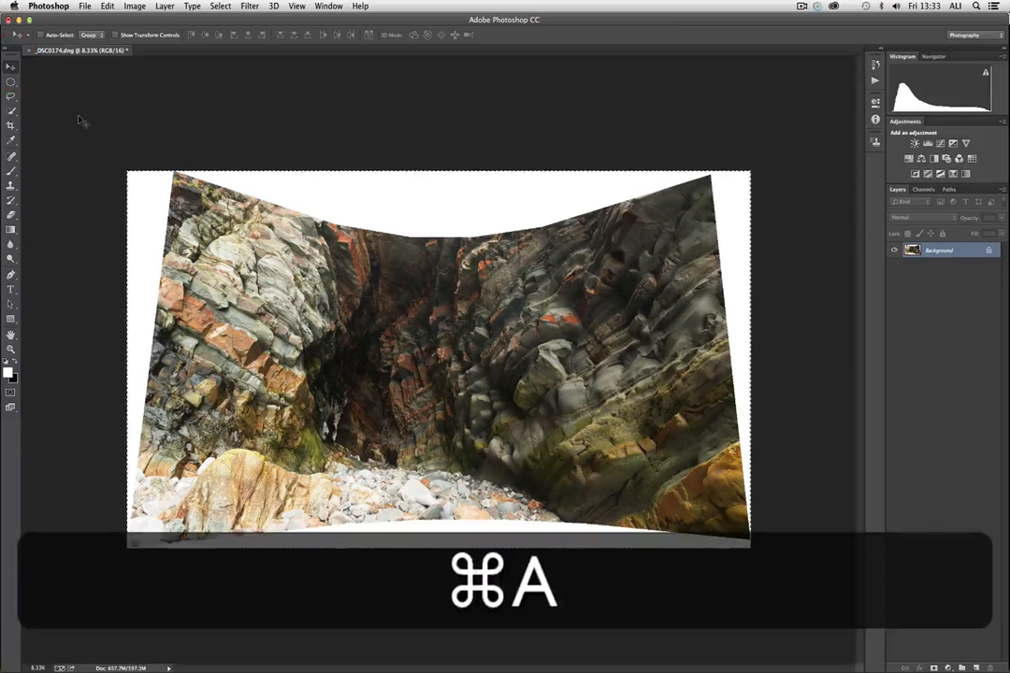
pyautogui.click(108, 7)
pyautogui.moveTo(129, 245)
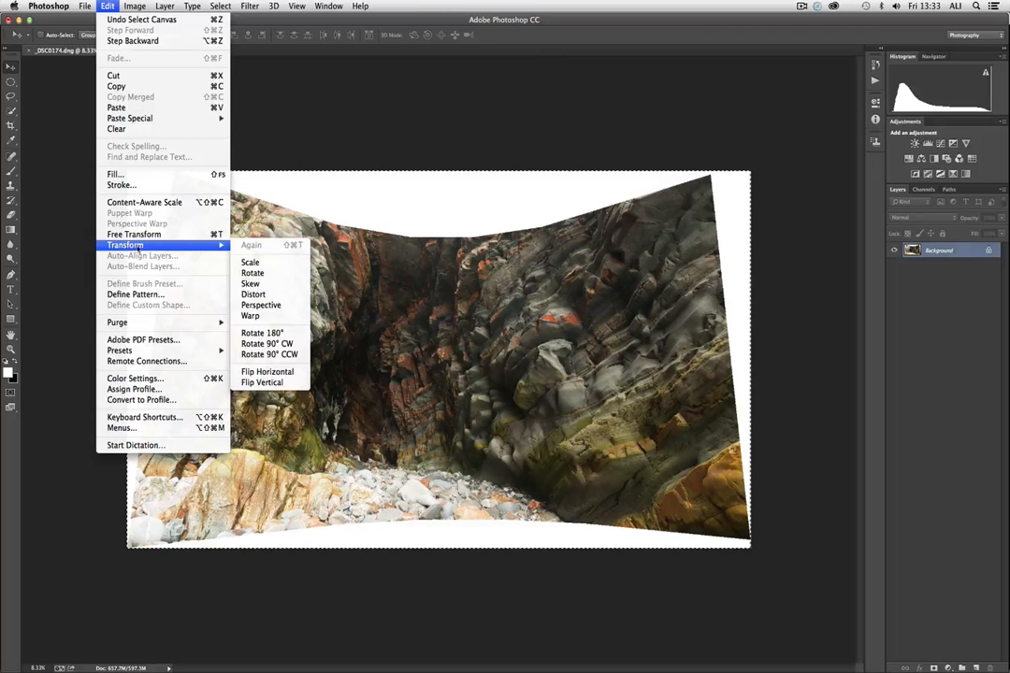
pyautogui.click(268, 296)
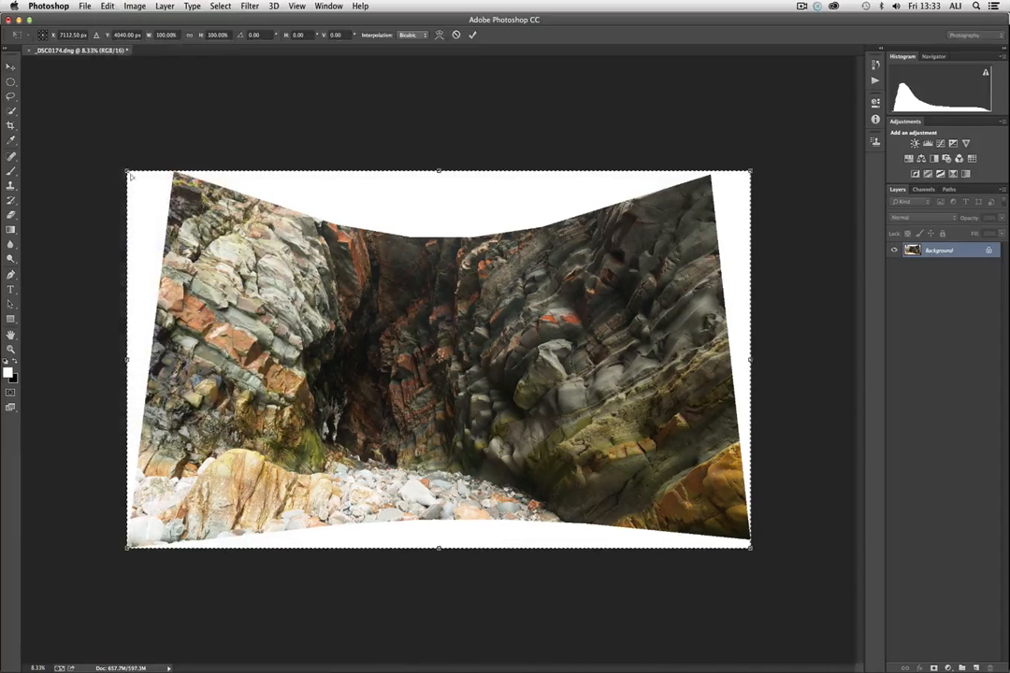
pyautogui.moveTo(127, 172); pyautogui.dragTo(86, 171)
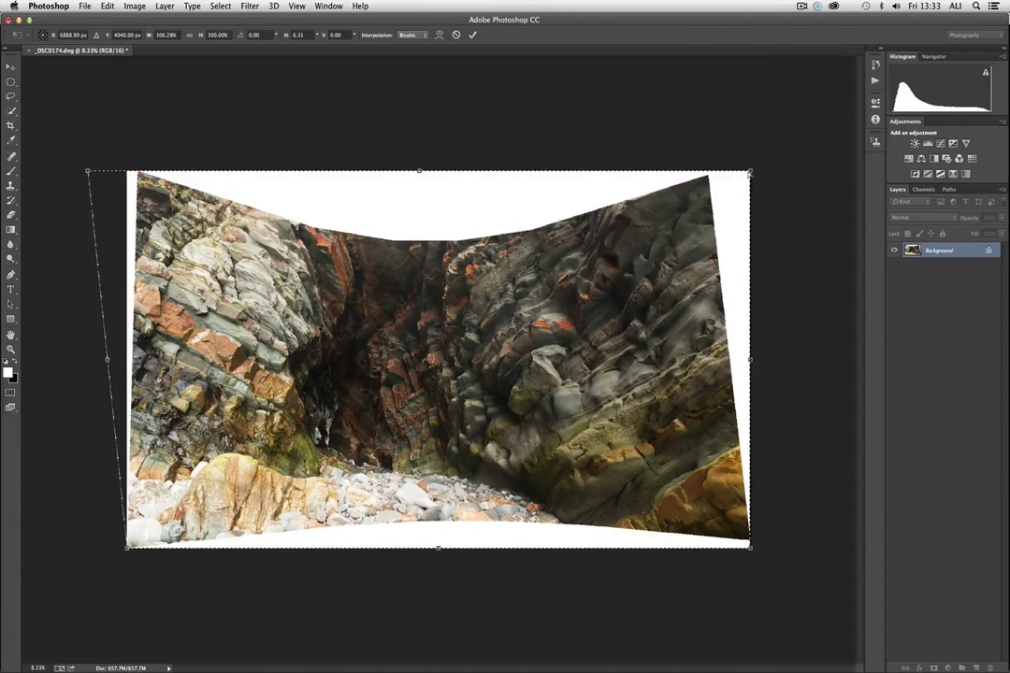
pyautogui.moveTo(749, 173); pyautogui.dragTo(792, 171)
# - Raise the distortion's top edge slightly, widen both upper corners until the white side borders leave the canvas, and apply it
pyautogui.moveTo(439, 171); pyautogui.dragTo(440, 157)
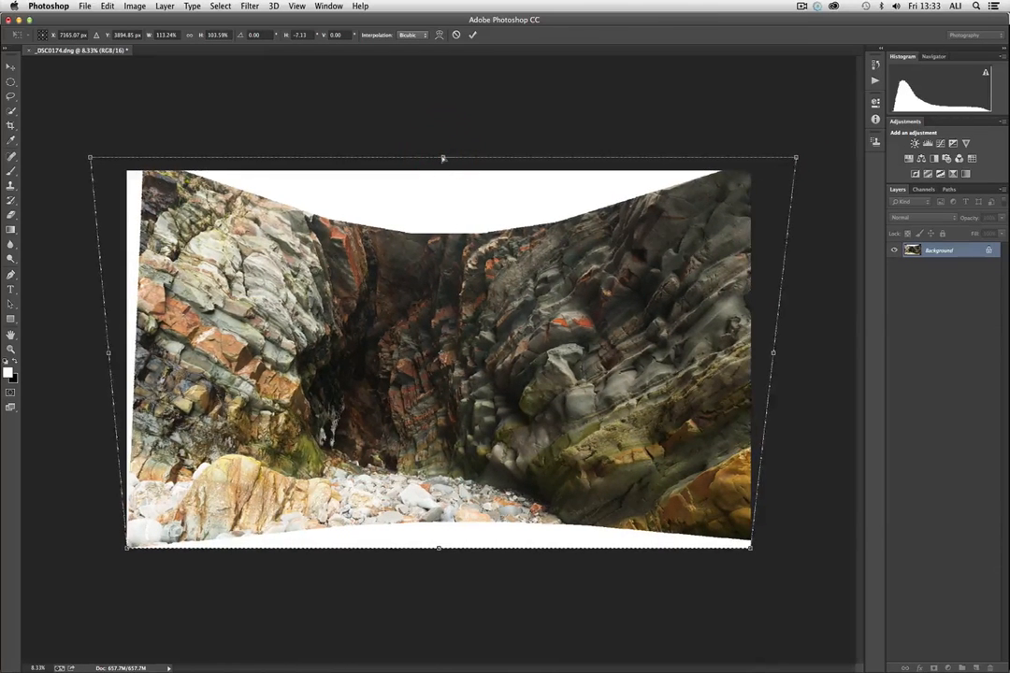
pyautogui.moveTo(86, 159); pyautogui.dragTo(70, 157)
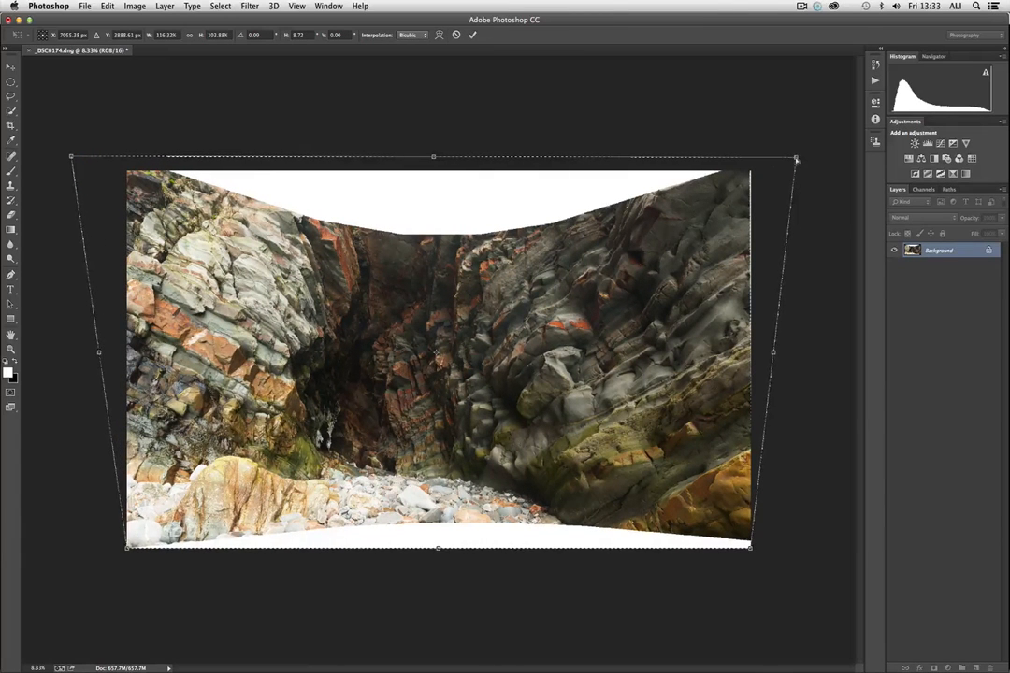
pyautogui.moveTo(796, 160); pyautogui.dragTo(801, 160)
pyautogui.press('Return')
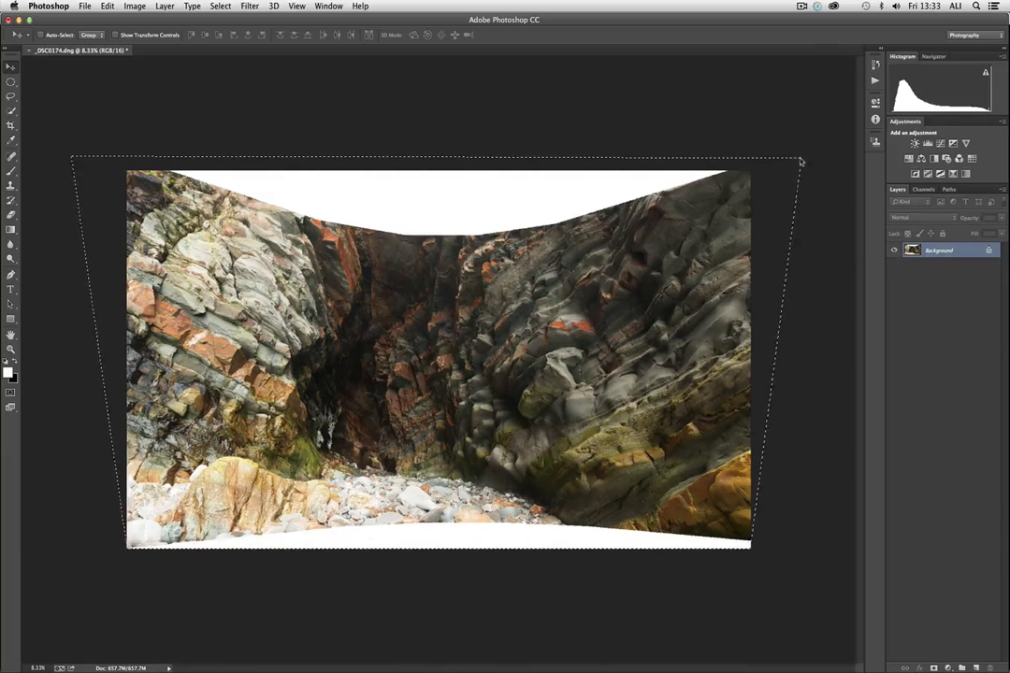
# - Deselect the panorama and crop its upper and lower edges inward to remove the remaining curved white borders
pyautogui.press('super+d')
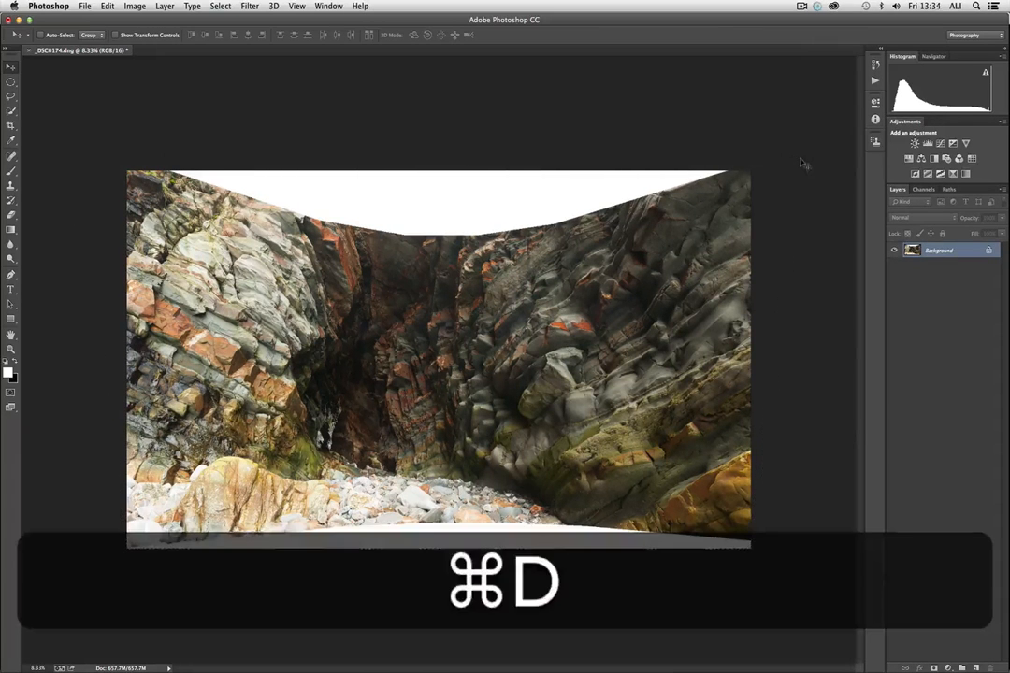
pyautogui.click(9, 123)
pyautogui.moveTo(439, 171); pyautogui.dragTo(438, 205)
pyautogui.moveTo(439, 514); pyautogui.dragTo(441, 500)
pyautogui.moveTo(440, 501); pyautogui.dragTo(439, 499)
pyautogui.press('Return')
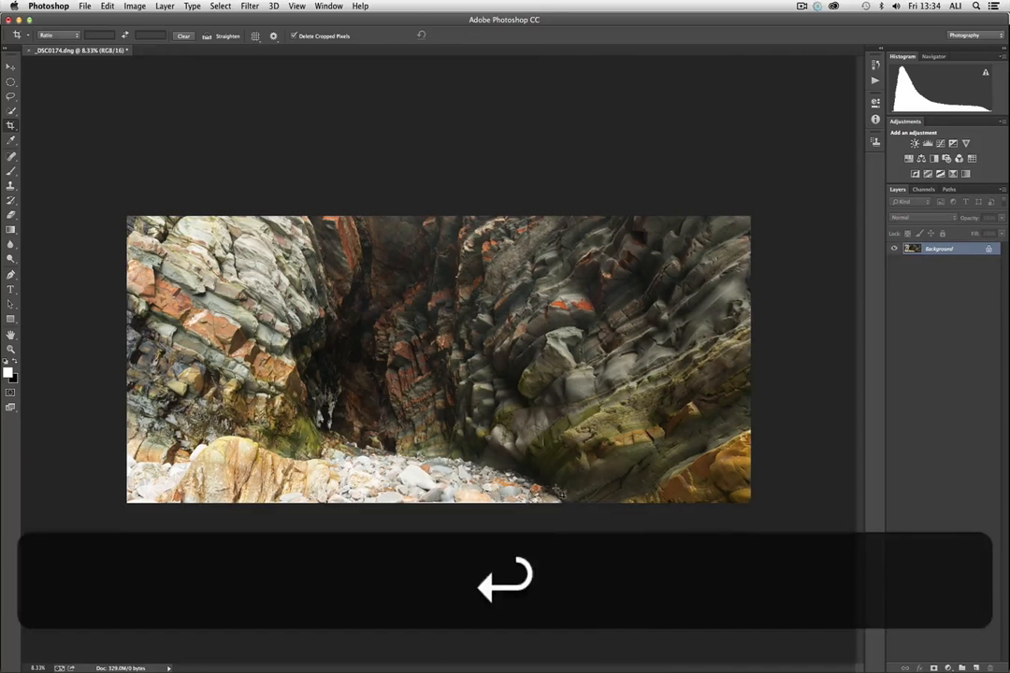
pyautogui.press('v')
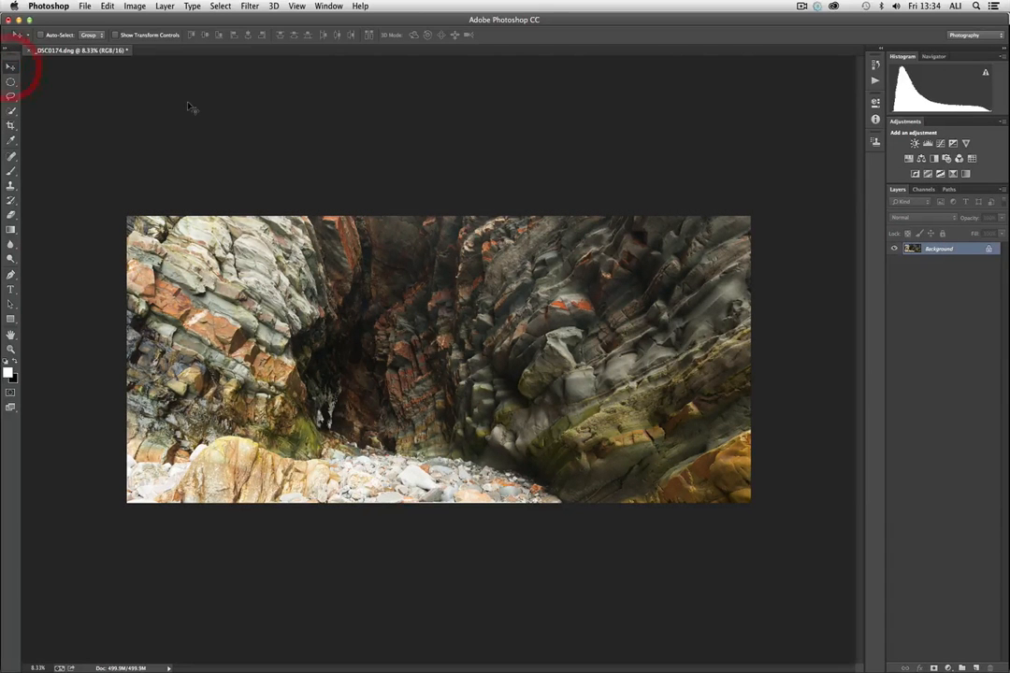
# - Inspect the cropped panorama up close from side to side, and check its pixel dimensions and resolution without resizing it
pyautogui.press('super+equal')
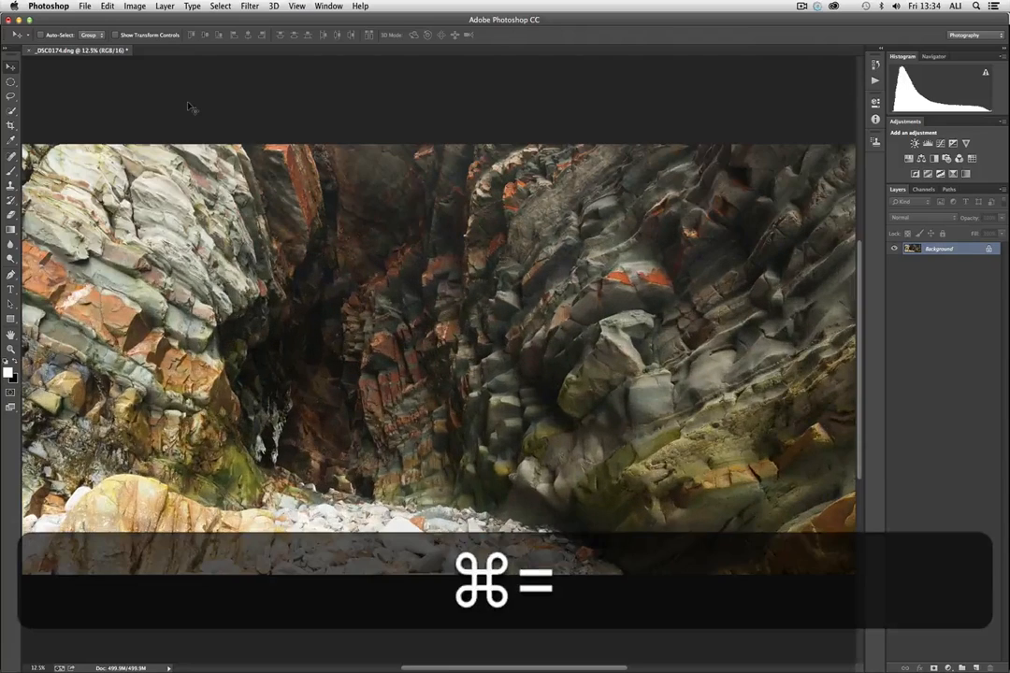
pyautogui.hscroll(-10, 297, 262)
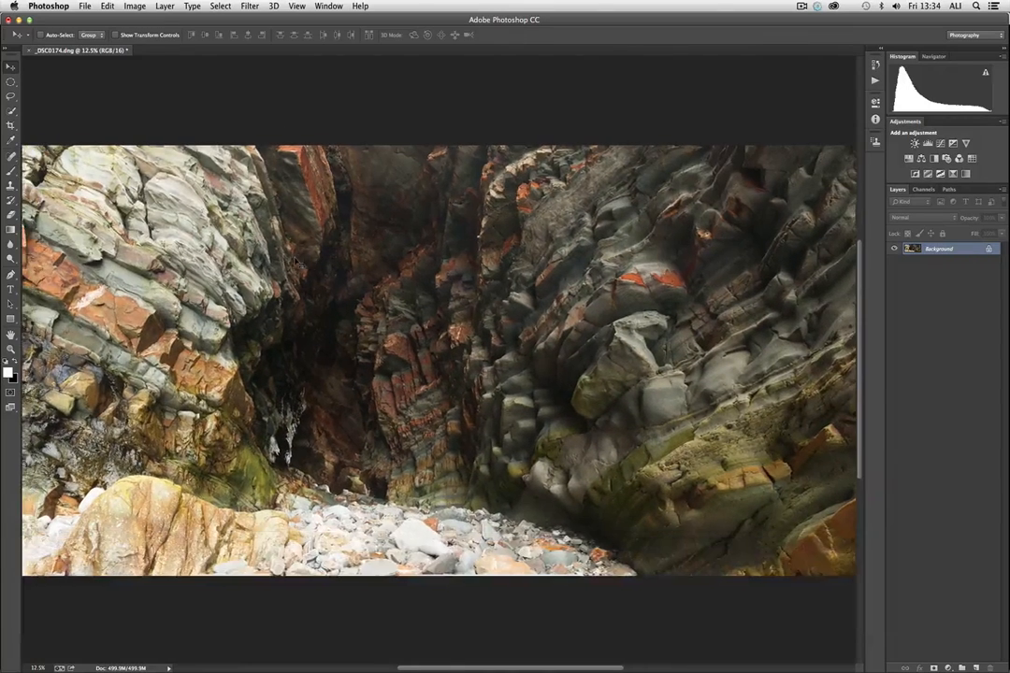
pyautogui.hscroll(8, 297, 263)
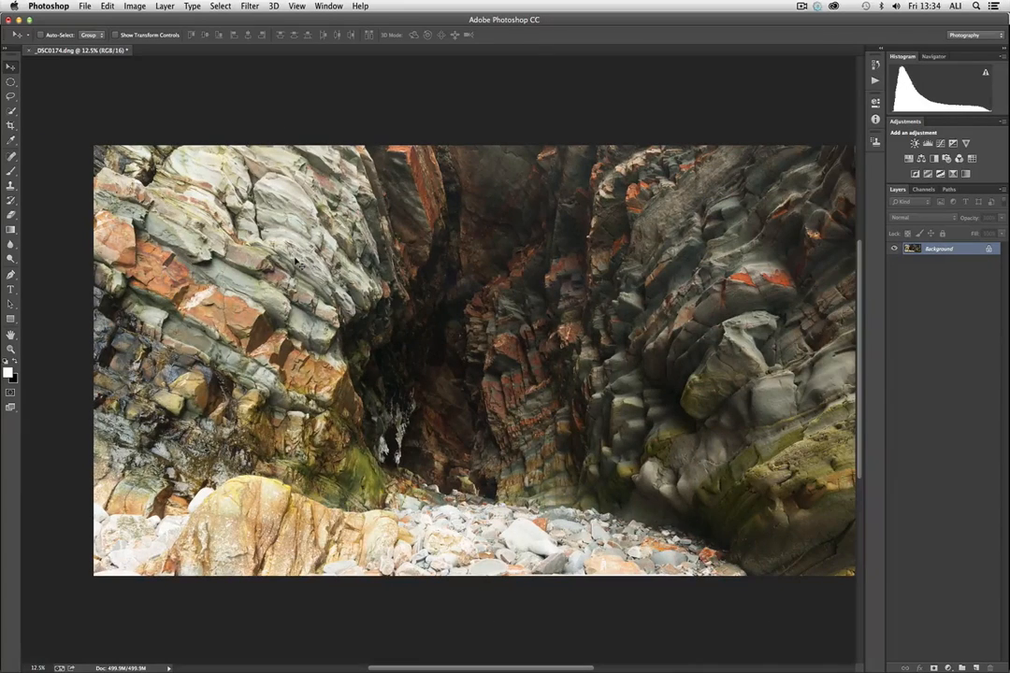
pyautogui.hscroll(4, 431, 262)
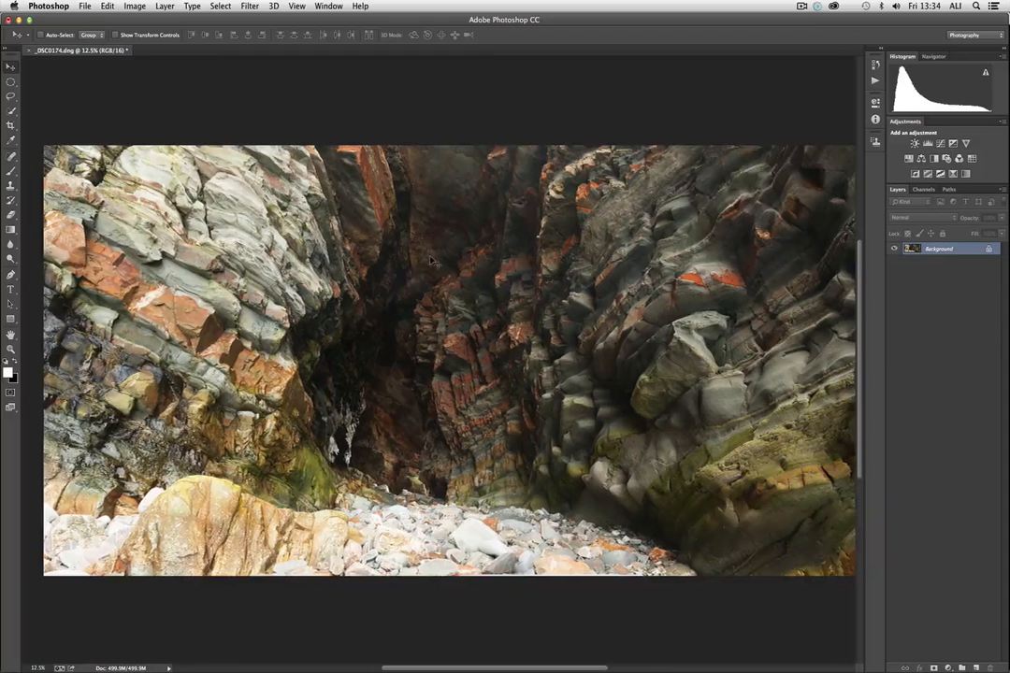
pyautogui.hscroll(-9, 432, 261)
pyautogui.press('super+minus')
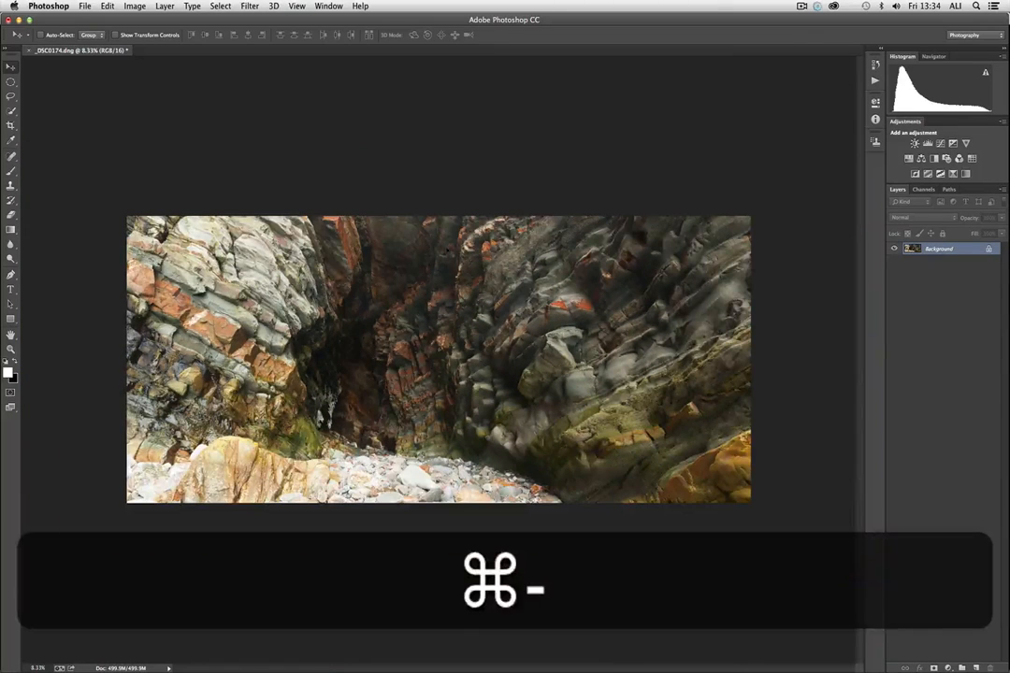
pyautogui.click(136, 6)
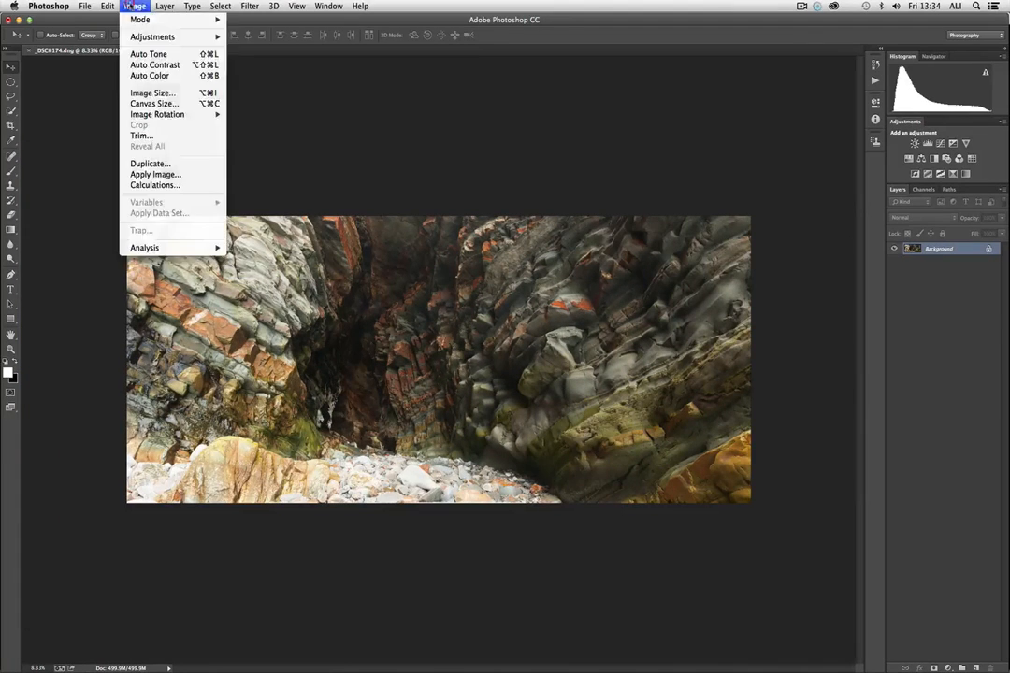
pyautogui.click(152, 94)
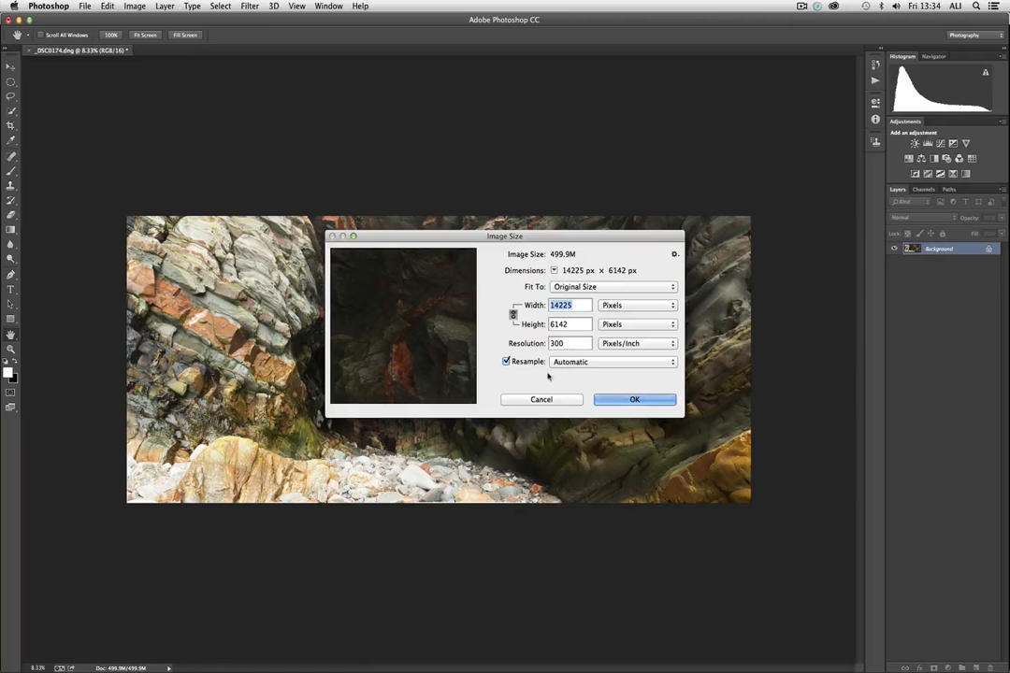
pyautogui.click(546, 400)
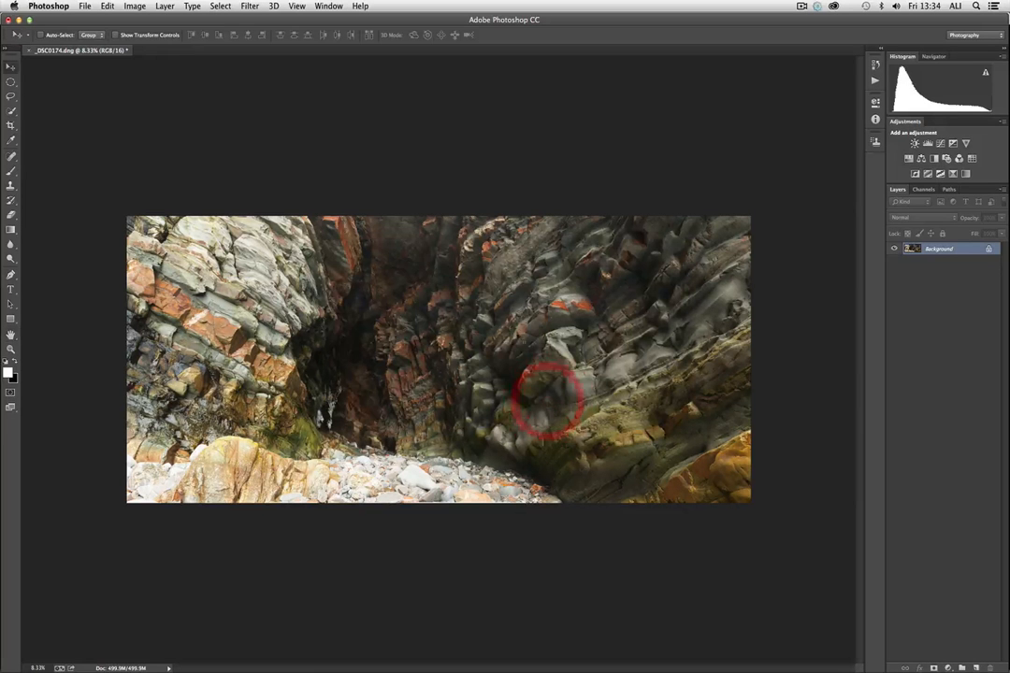